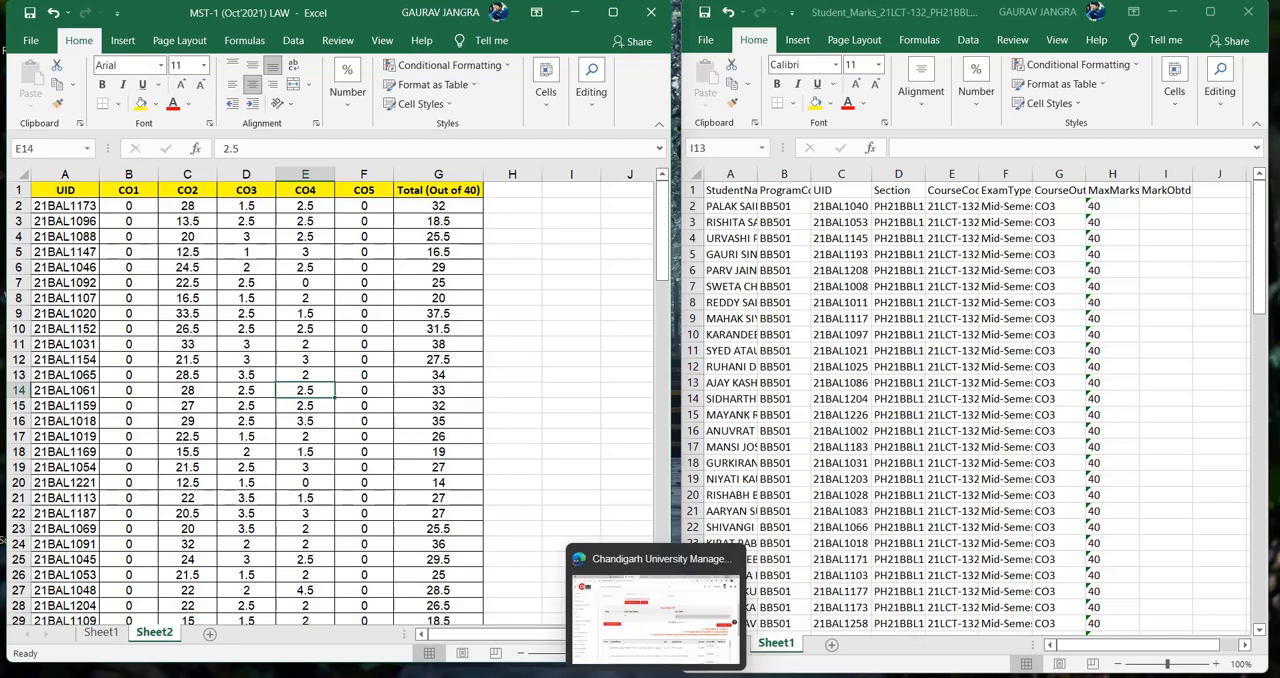
- Switch to the university management page in the browser that shows the Mid-Semester Test-1 marks upload form
{"action": "left_click", "coordinate": [640, 672]}
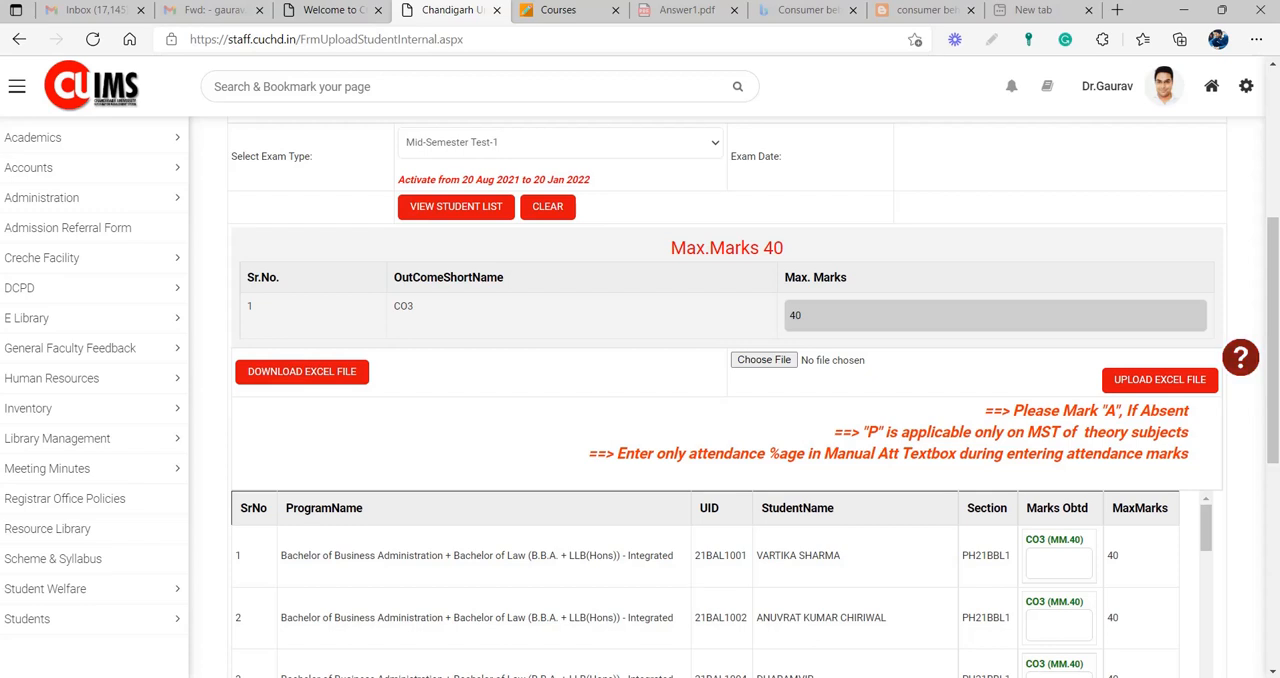
{"action": "left_click", "coordinate": [1028, 677]}
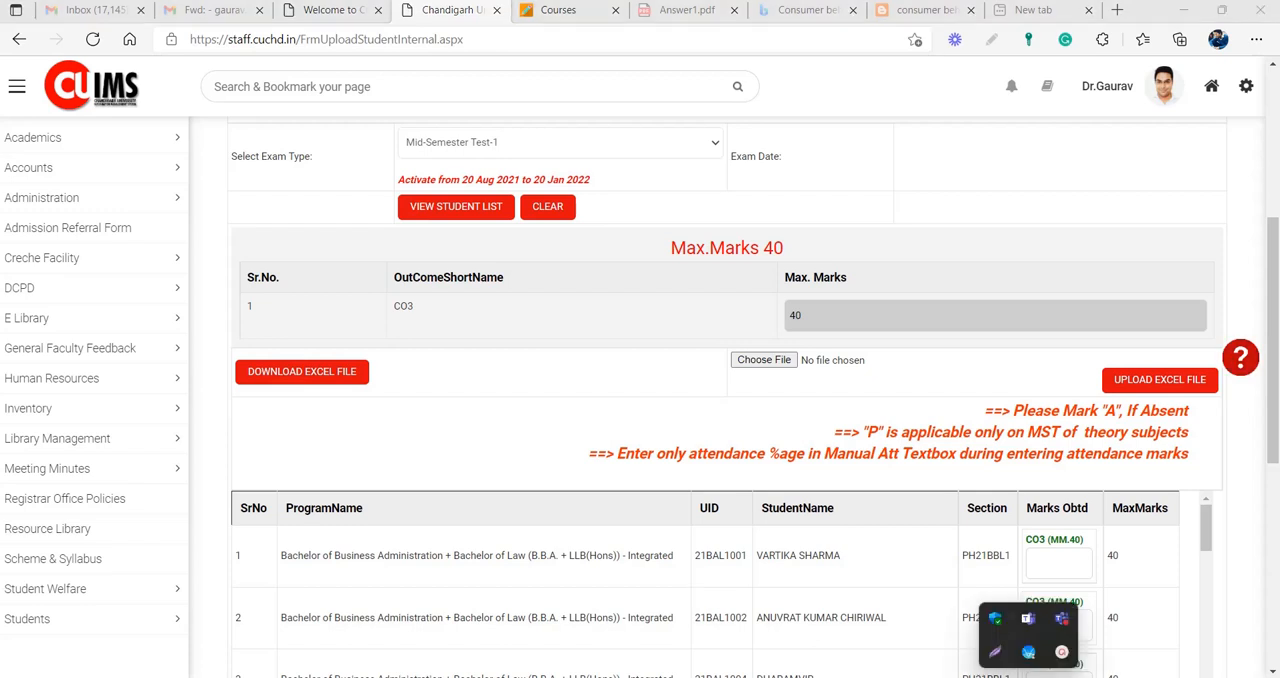
{"action": "left_click", "coordinate": [1062, 652]}
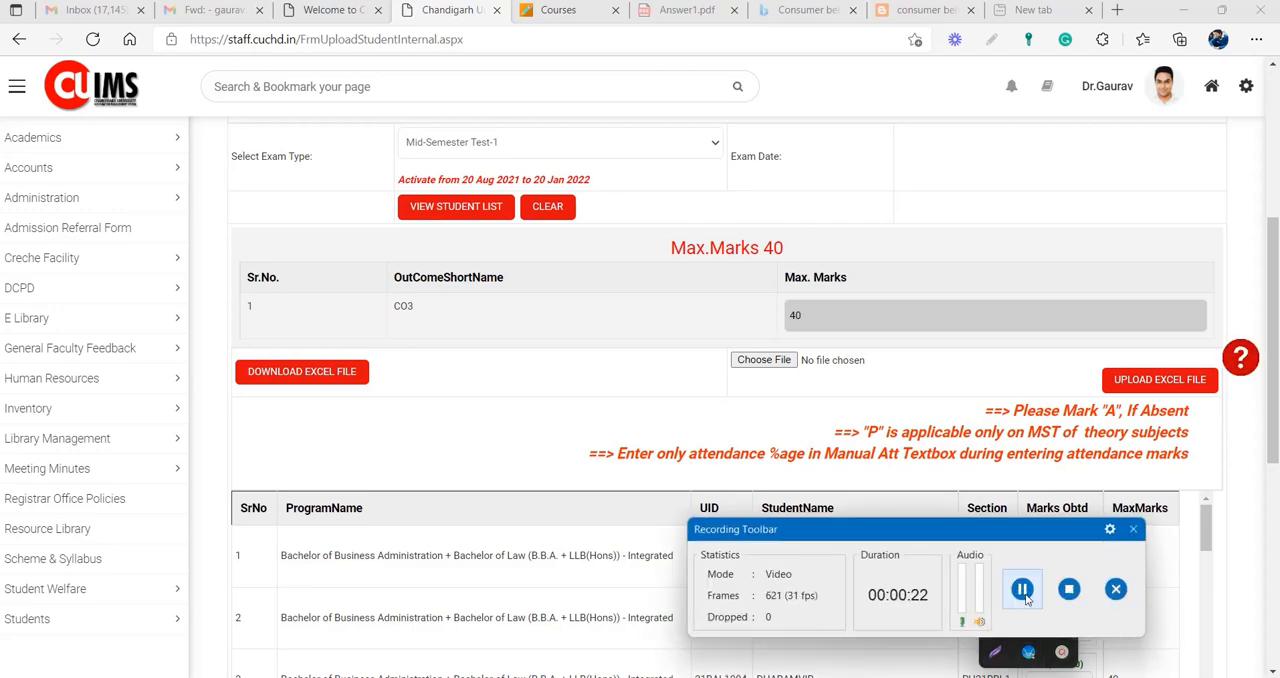
- Bring the Student_Marks and MST-1 (Oct'2021) LAW workbooks back to the front, side by side and unobstructed
{"action": "mouse_move", "coordinate": [840, 677]}
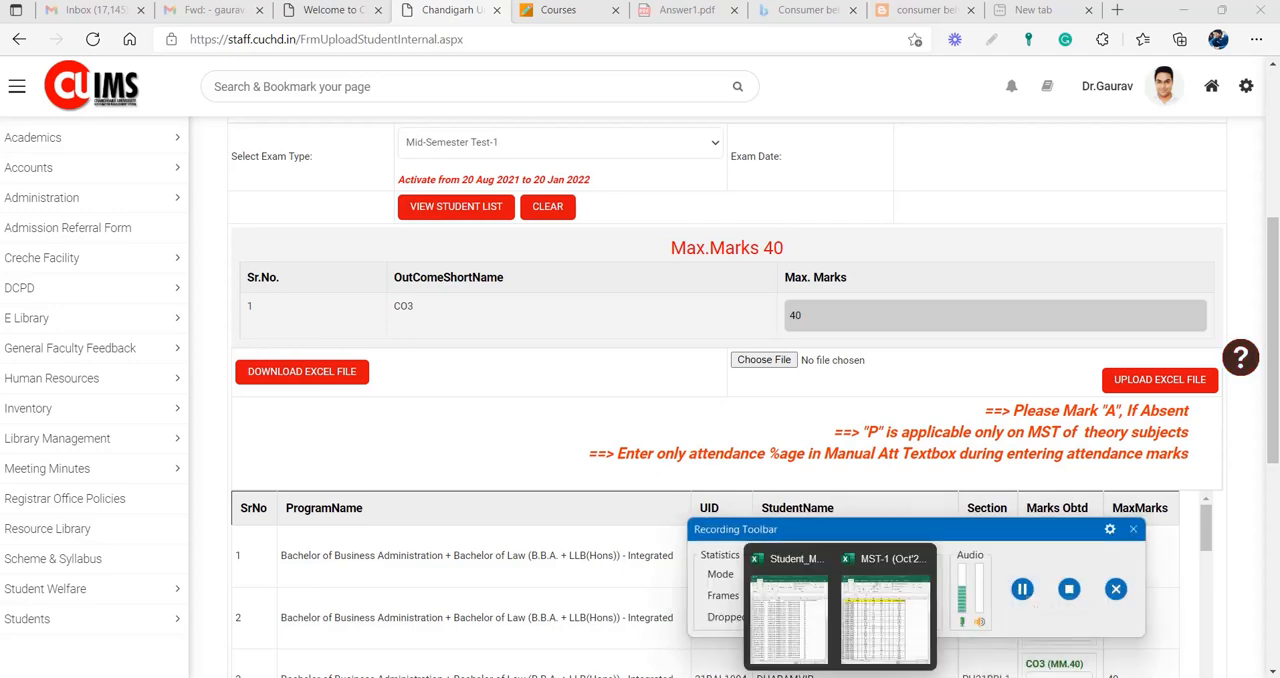
{"action": "left_click", "coordinate": [788, 625]}
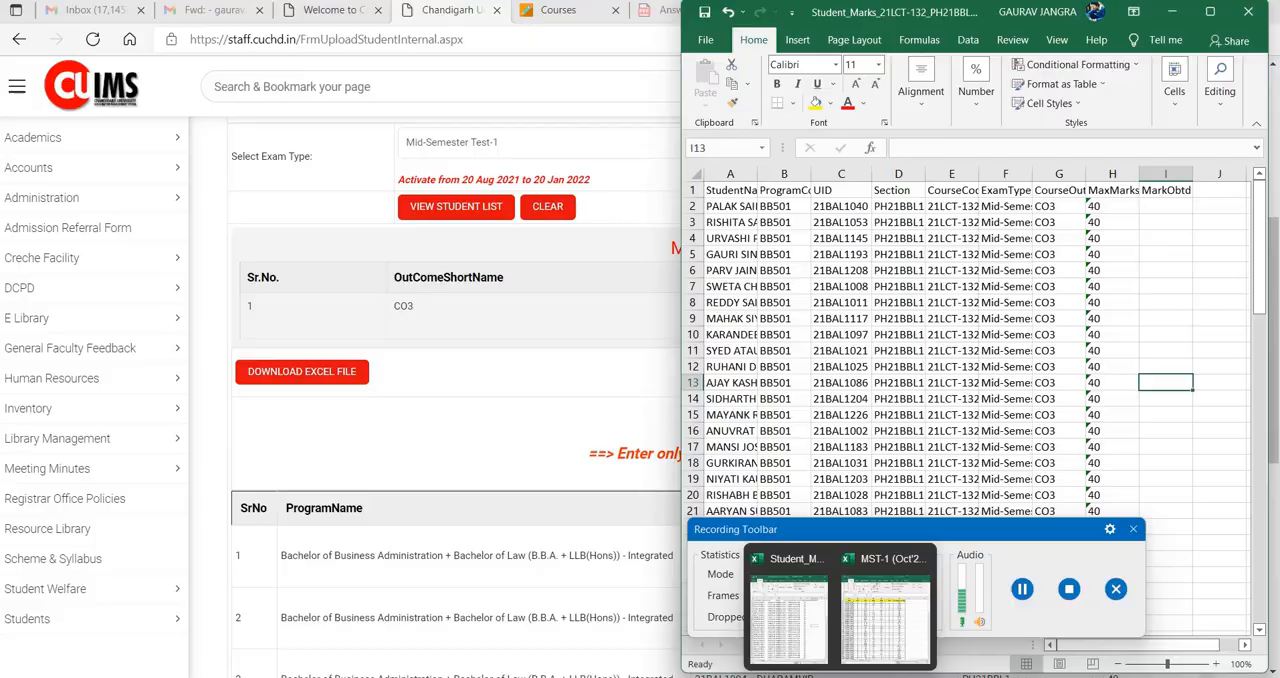
{"action": "left_click", "coordinate": [878, 625]}
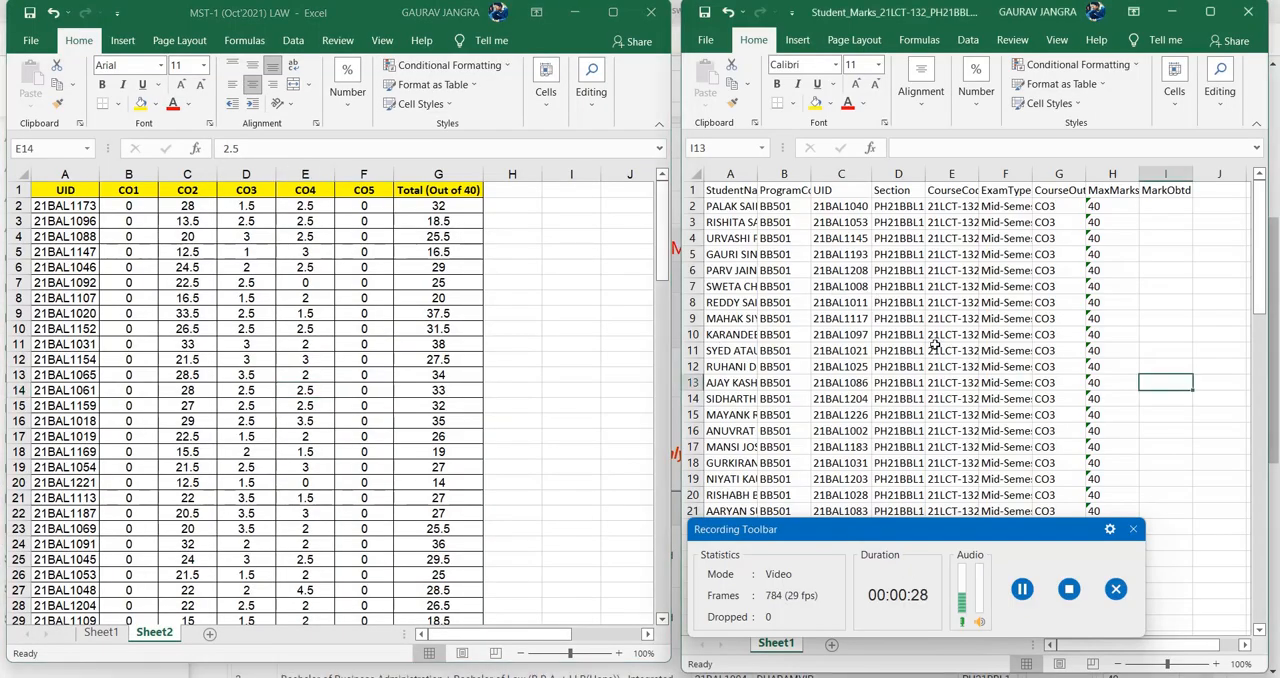
{"action": "scroll", "coordinate": [1022, 290], "scroll_direction": "down", "scroll_amount": 5}
{"action": "scroll", "coordinate": [1022, 290], "scroll_direction": "up", "scroll_amount": 5}
{"action": "left_click_drag", "start_coordinate": [1010, 531], "coordinate": [1078, 668]}
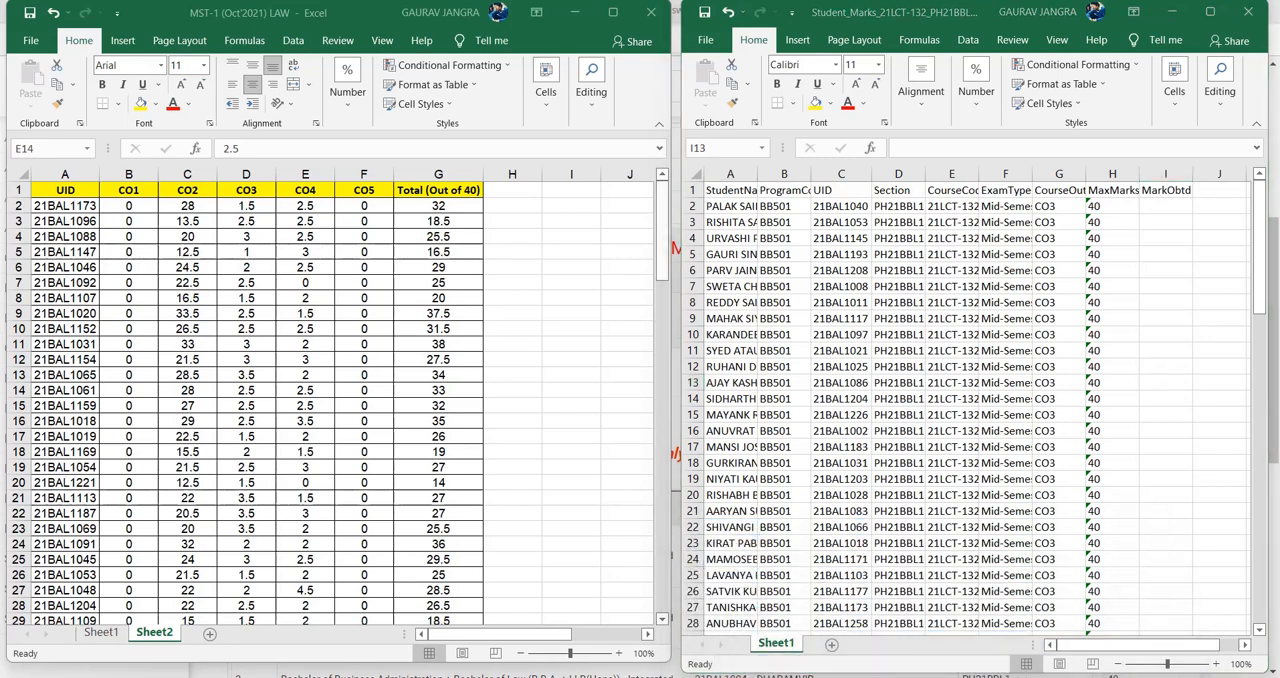
- Examine the student rows in the Student_Marks workbook and the filtered assessment data on Sheet1 of the MST-1 workbook
{"action": "scroll", "coordinate": [1190, 332], "scroll_direction": "down", "scroll_amount": 8}
{"action": "scroll", "coordinate": [1190, 332], "scroll_direction": "up", "scroll_amount": 7}
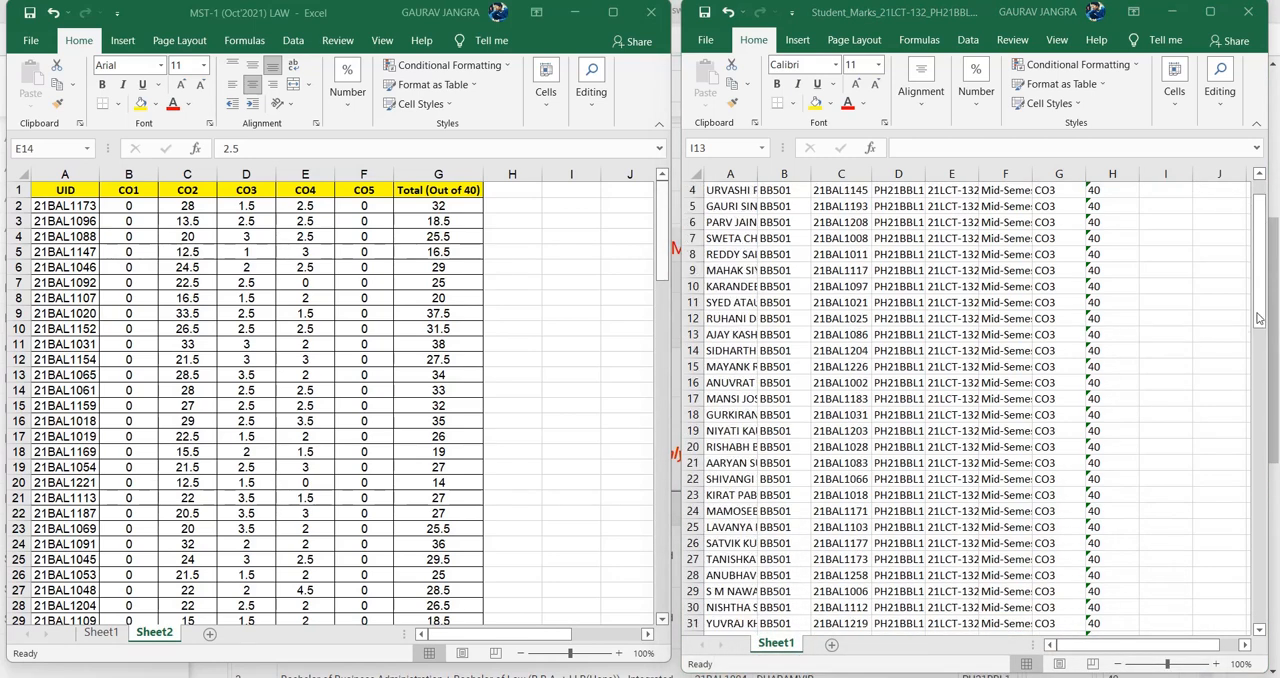
{"action": "left_click", "coordinate": [1188, 334]}
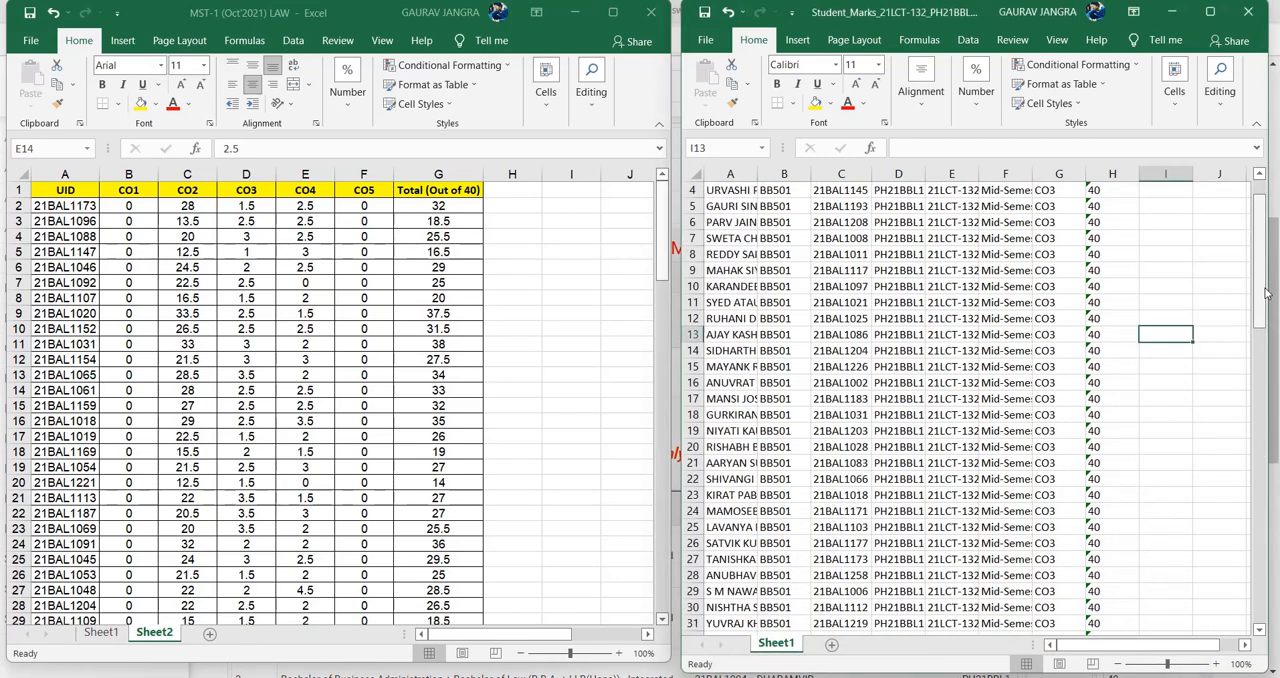
{"action": "mouse_move", "coordinate": [1260, 291]}
{"action": "left_mouse_down"}
{"action": "mouse_move", "coordinate": [1260, 568]}
{"action": "mouse_move", "coordinate": [1260, 268]}
{"action": "left_mouse_up"}
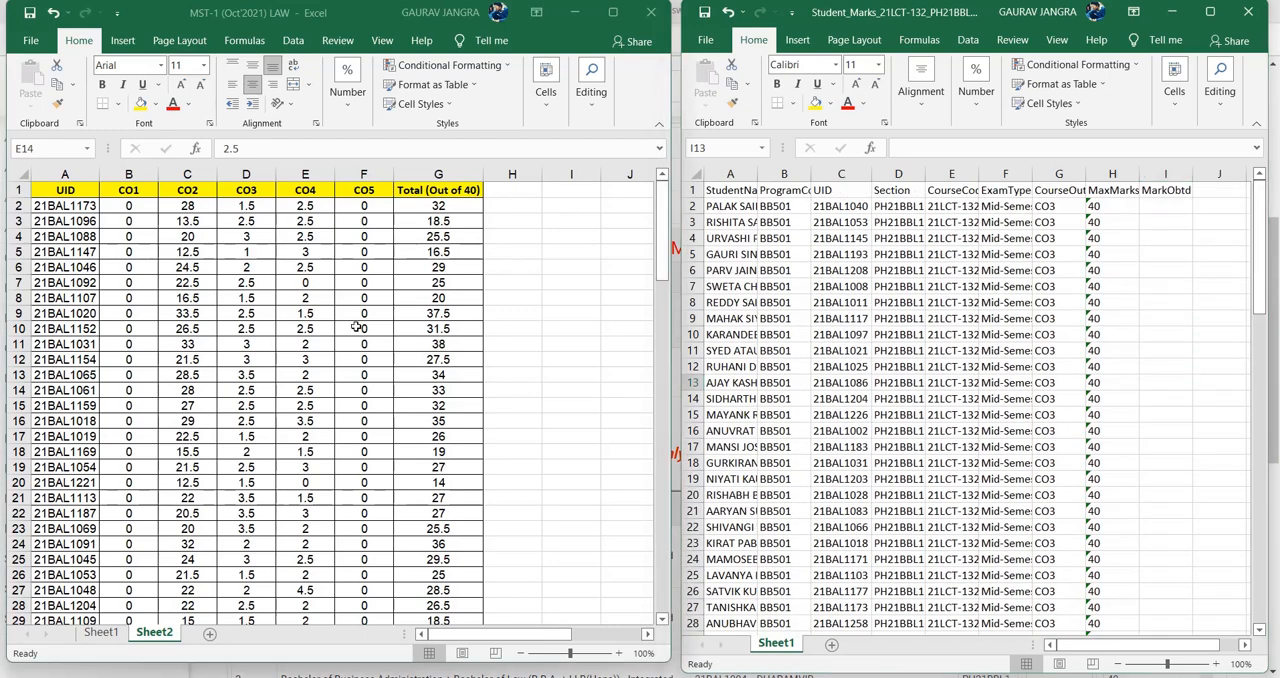
{"action": "left_click", "coordinate": [305, 252]}
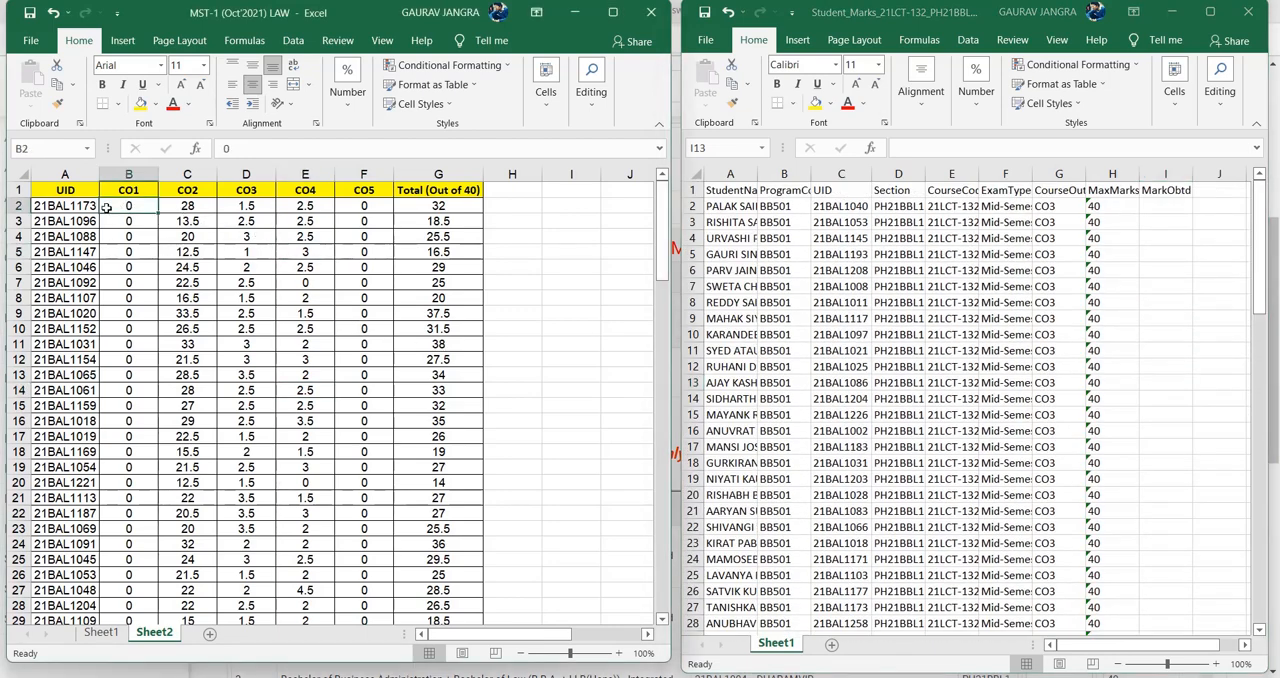
{"action": "left_click", "coordinate": [100, 632]}
{"action": "scroll", "coordinate": [315, 457], "scroll_direction": "up", "scroll_amount": 1}
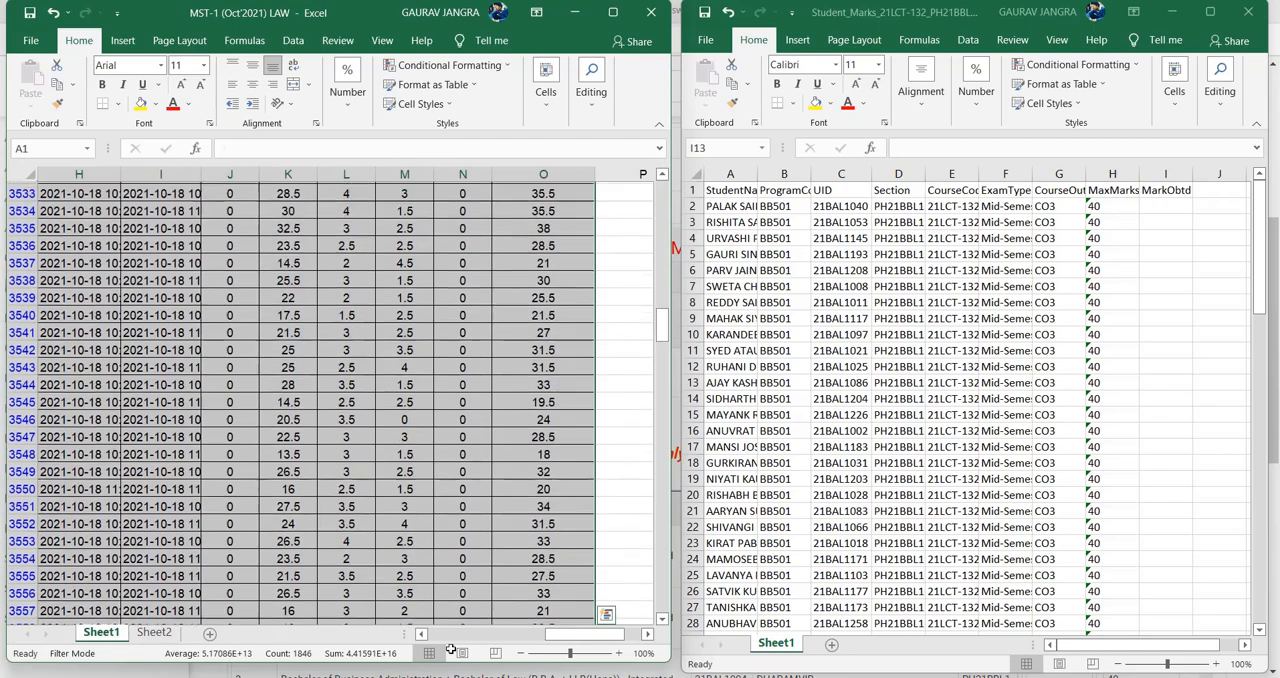
{"action": "left_click_drag", "start_coordinate": [561, 640], "coordinate": [436, 640]}
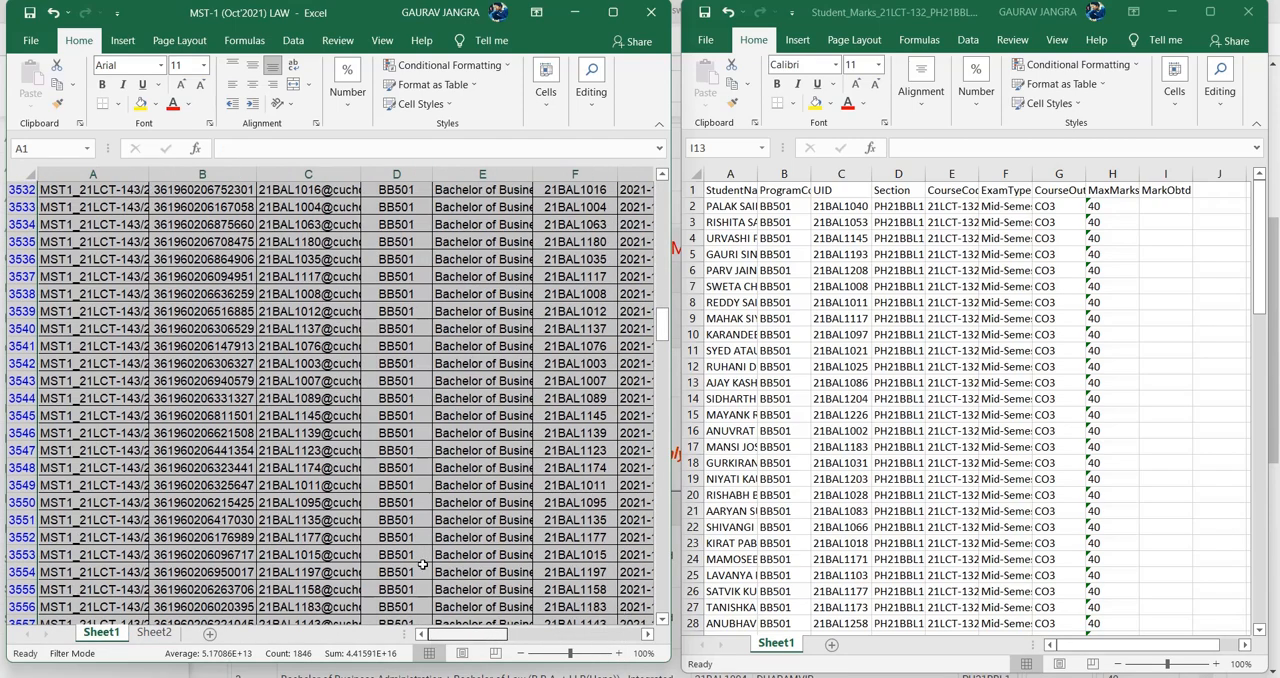
{"action": "scroll", "coordinate": [364, 496], "scroll_direction": "up", "scroll_amount": 18}
{"action": "scroll", "coordinate": [364, 496], "scroll_direction": "up", "scroll_amount": 13}
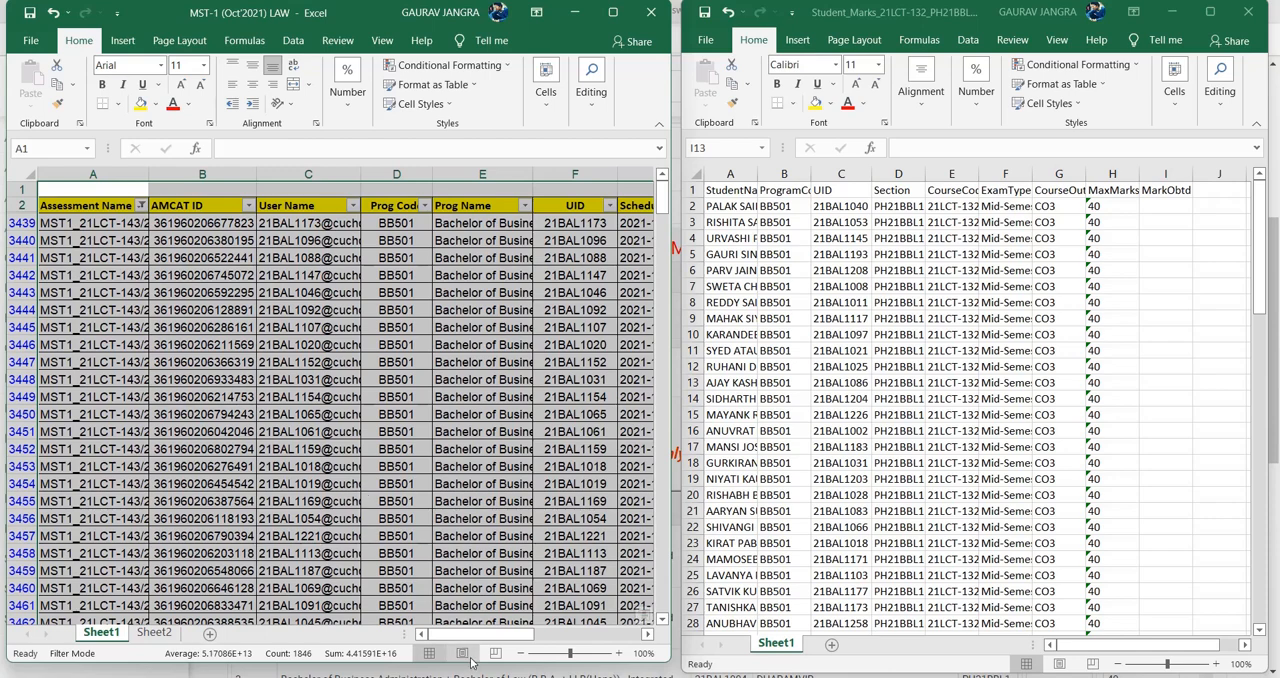
{"action": "mouse_move", "coordinate": [483, 635]}
{"action": "left_mouse_down"}
{"action": "mouse_move", "coordinate": [604, 643]}
{"action": "mouse_move", "coordinate": [461, 640]}
{"action": "left_mouse_up"}
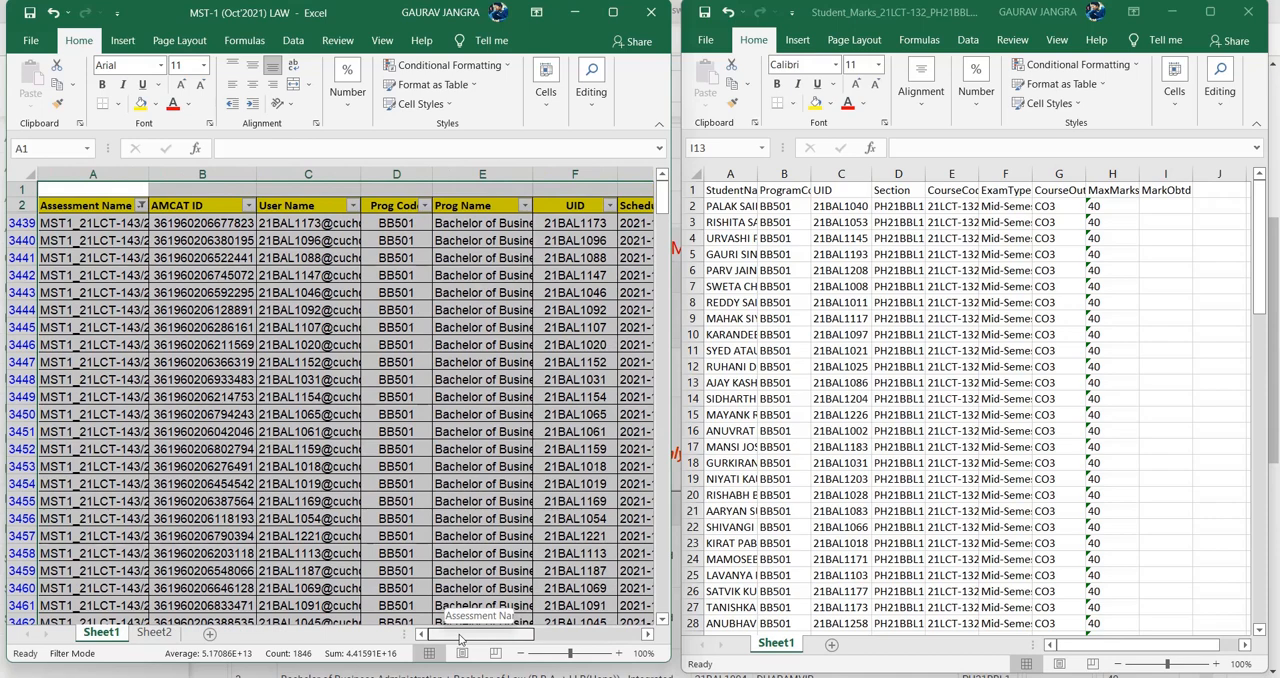
{"action": "mouse_move", "coordinate": [461, 640]}
{"action": "left_mouse_down"}
{"action": "mouse_move", "coordinate": [606, 643]}
{"action": "mouse_move", "coordinate": [452, 640]}
{"action": "left_mouse_up"}
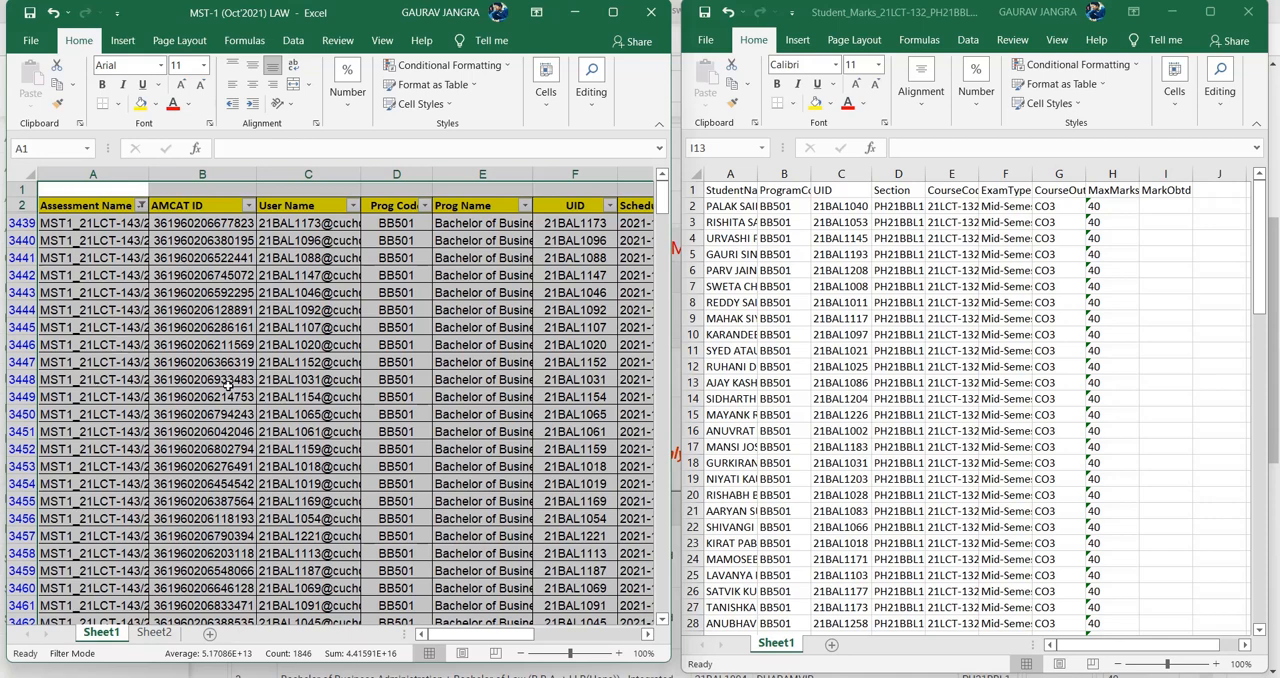
- Delete the CO1 to CO5 columns from Sheet2 of the MST-1 workbook, keeping only UID and Total (Out of 40)
{"action": "left_click", "coordinate": [152, 634]}
{"action": "scroll", "coordinate": [167, 349], "scroll_direction": "down", "scroll_amount": 6}
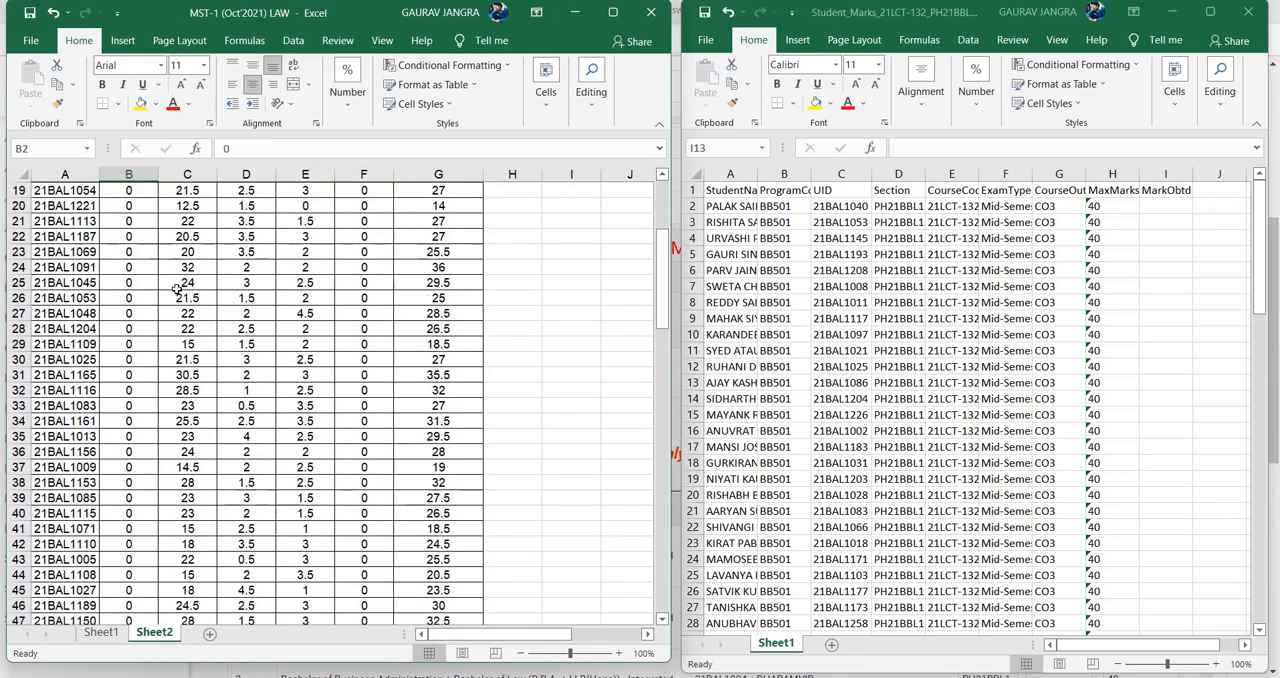
{"action": "scroll", "coordinate": [167, 349], "scroll_direction": "up", "scroll_amount": 6}
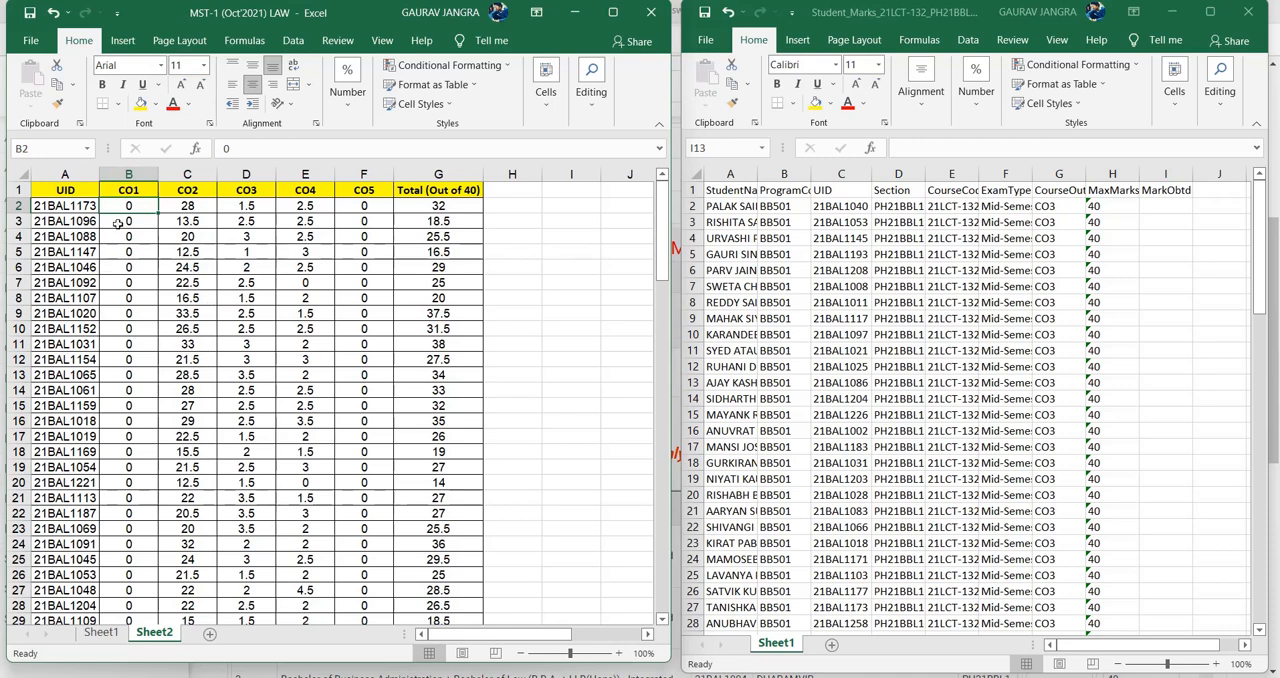
{"action": "left_click", "coordinate": [438, 174]}
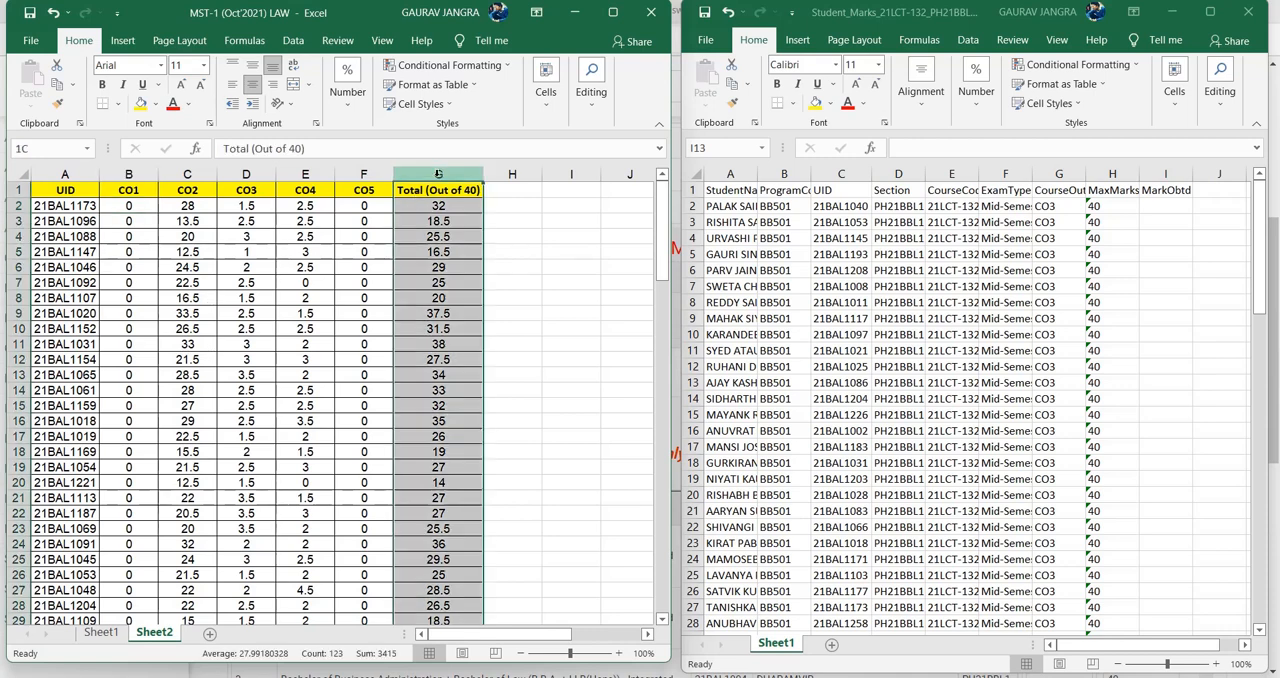
{"action": "left_click", "coordinate": [75, 174]}
{"action": "left_click", "coordinate": [161, 279]}
{"action": "left_click_drag", "start_coordinate": [130, 174], "coordinate": [364, 178]}
{"action": "left_click_drag", "start_coordinate": [188, 183], "coordinate": [364, 178]}
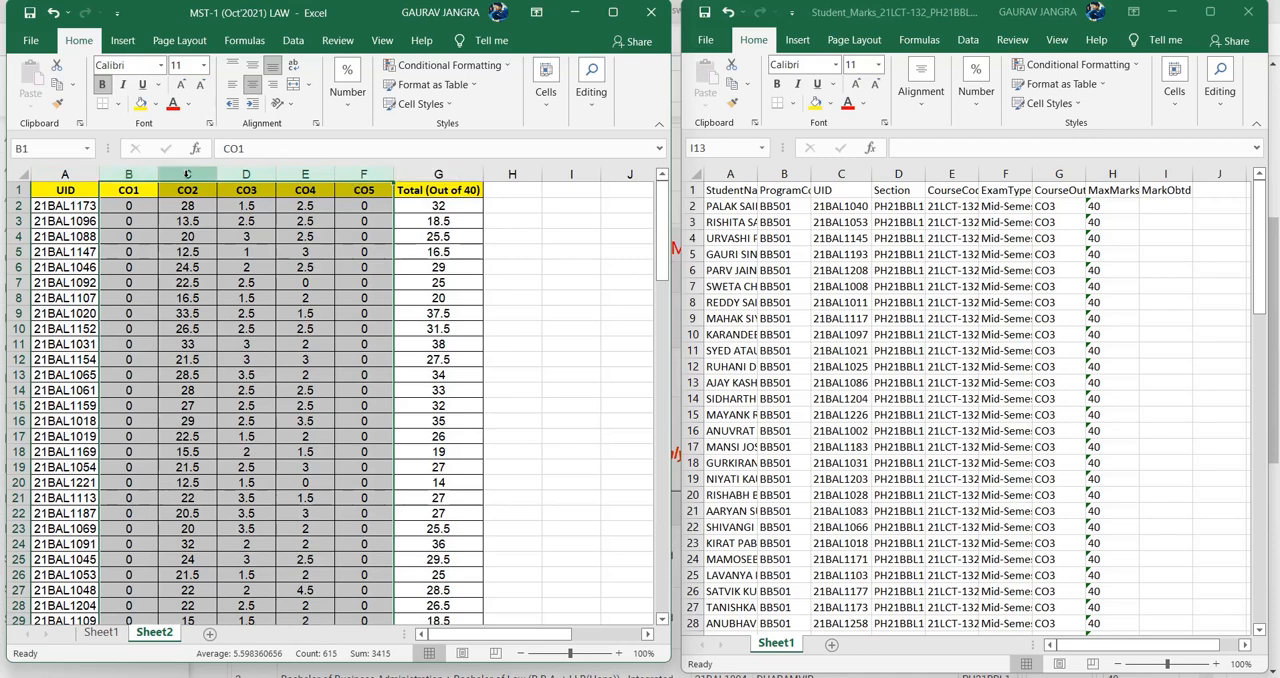
{"action": "right_click", "coordinate": [250, 176]}
{"action": "left_click", "coordinate": [300, 328]}
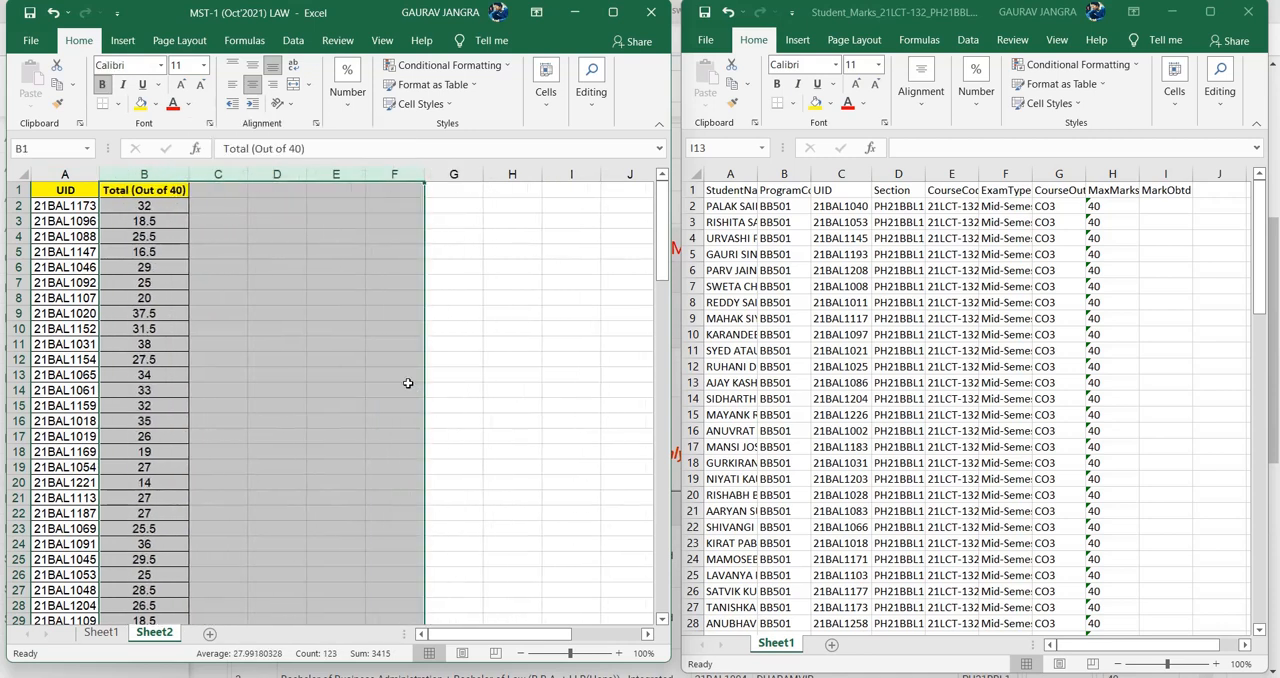
{"action": "left_click", "coordinate": [402, 389]}
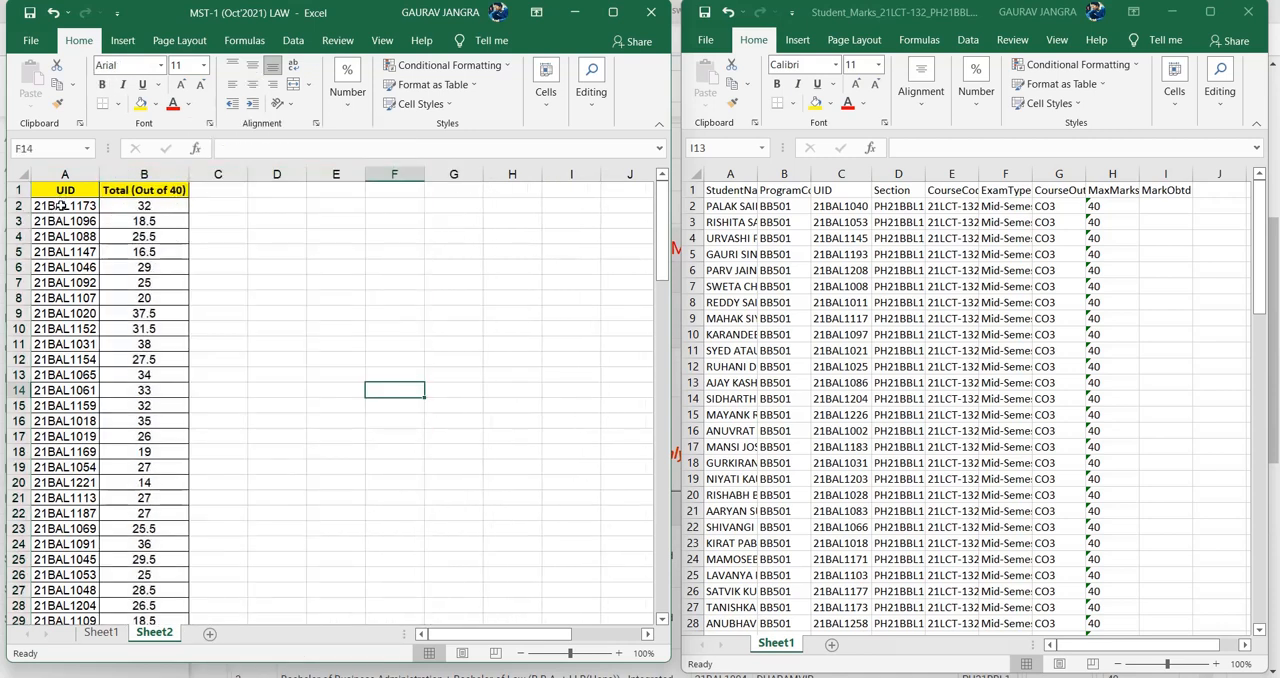
- Examine the UID and Total (Out of 40) headers and their first entries on Sheet2 of the MST-1 workbook
{"action": "left_click", "coordinate": [122, 194]}
{"action": "left_click", "coordinate": [75, 191]}
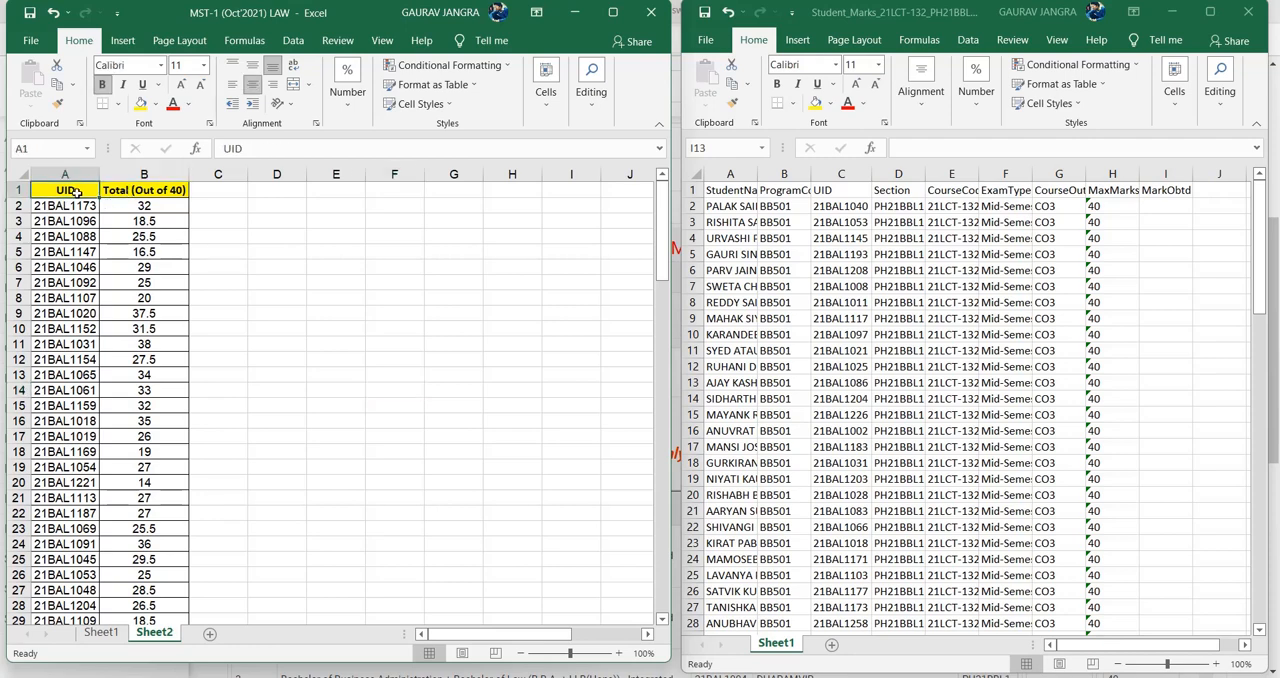
{"action": "left_click", "coordinate": [101, 211]}
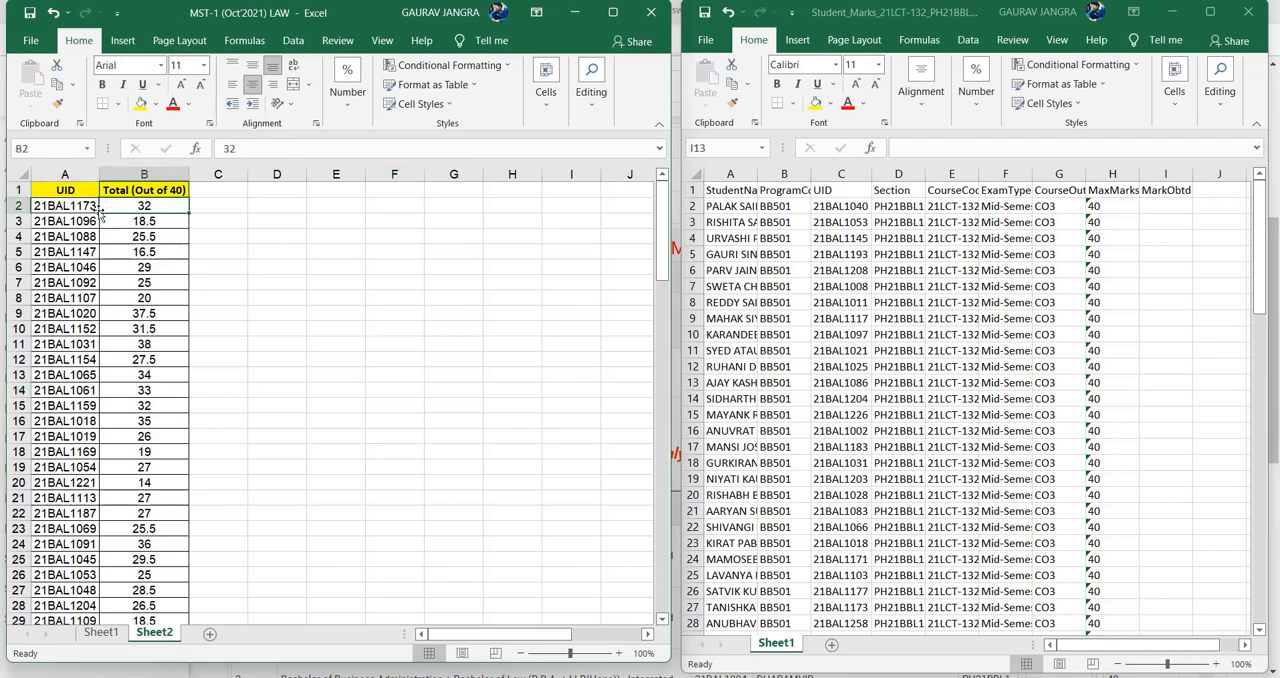
{"action": "left_click", "coordinate": [66, 210]}
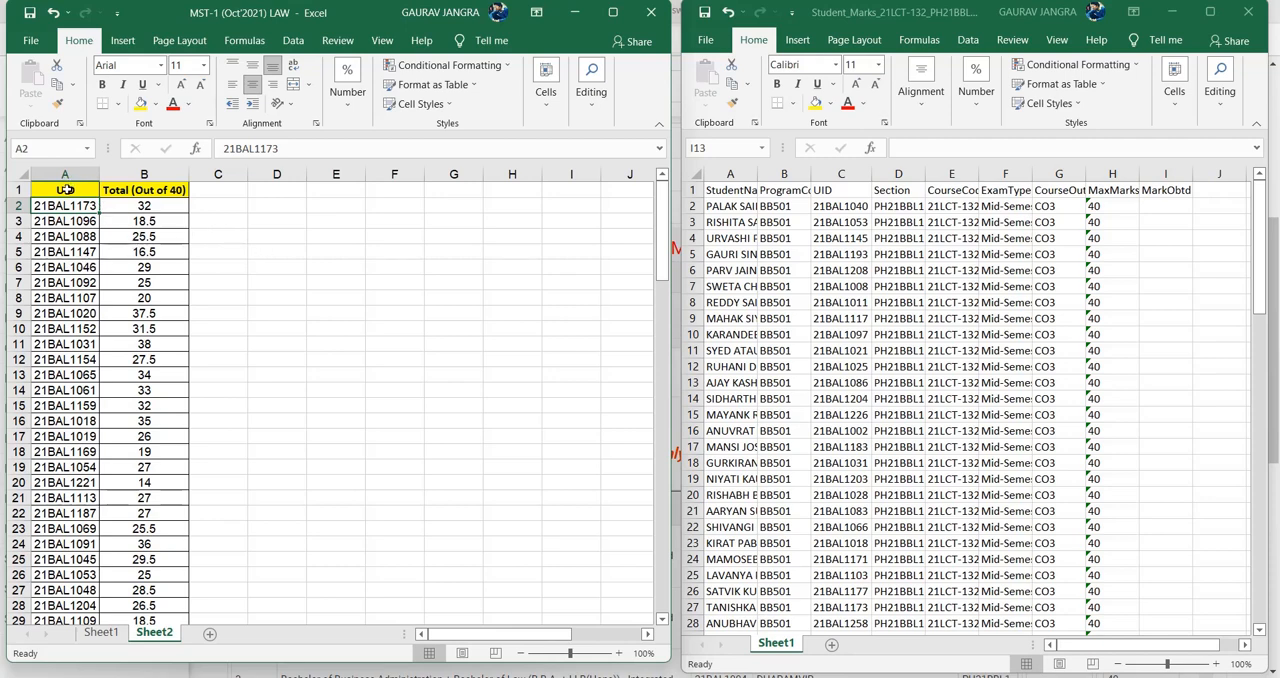
{"action": "left_click_drag", "start_coordinate": [65, 189], "coordinate": [160, 189]}
{"action": "type", "text": "UID\tTotal (Out of 40)"}
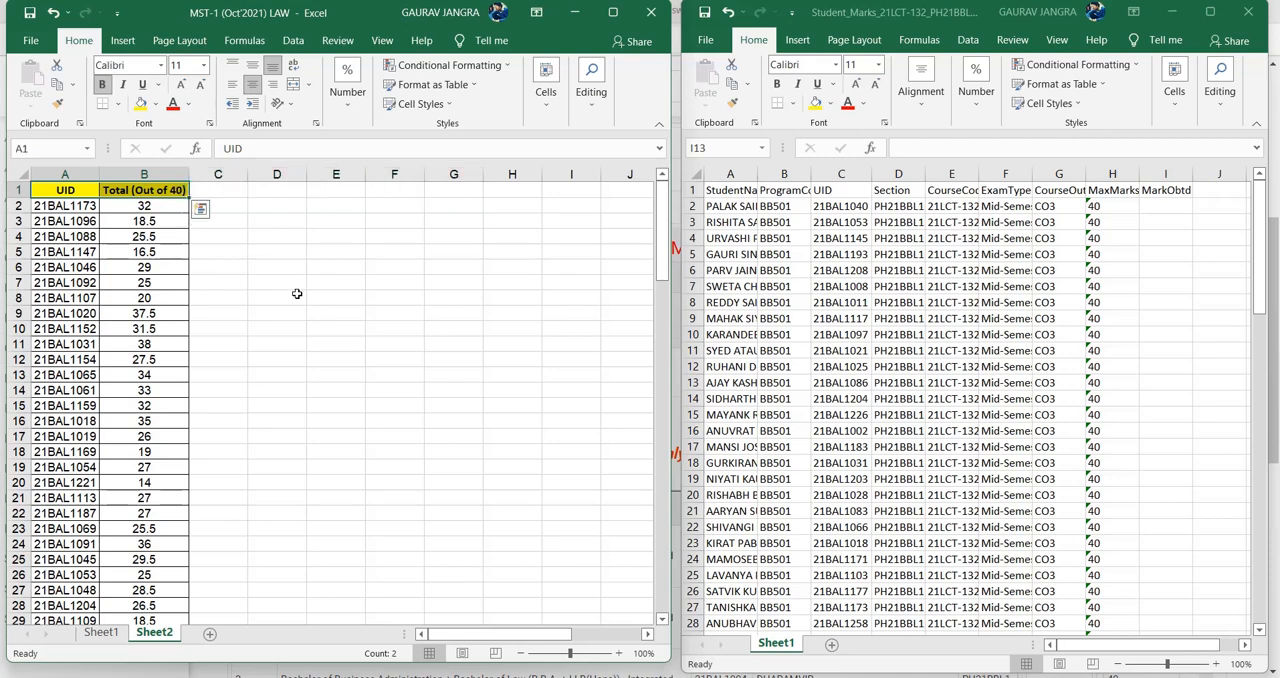
{"action": "left_click", "coordinate": [297, 293]}
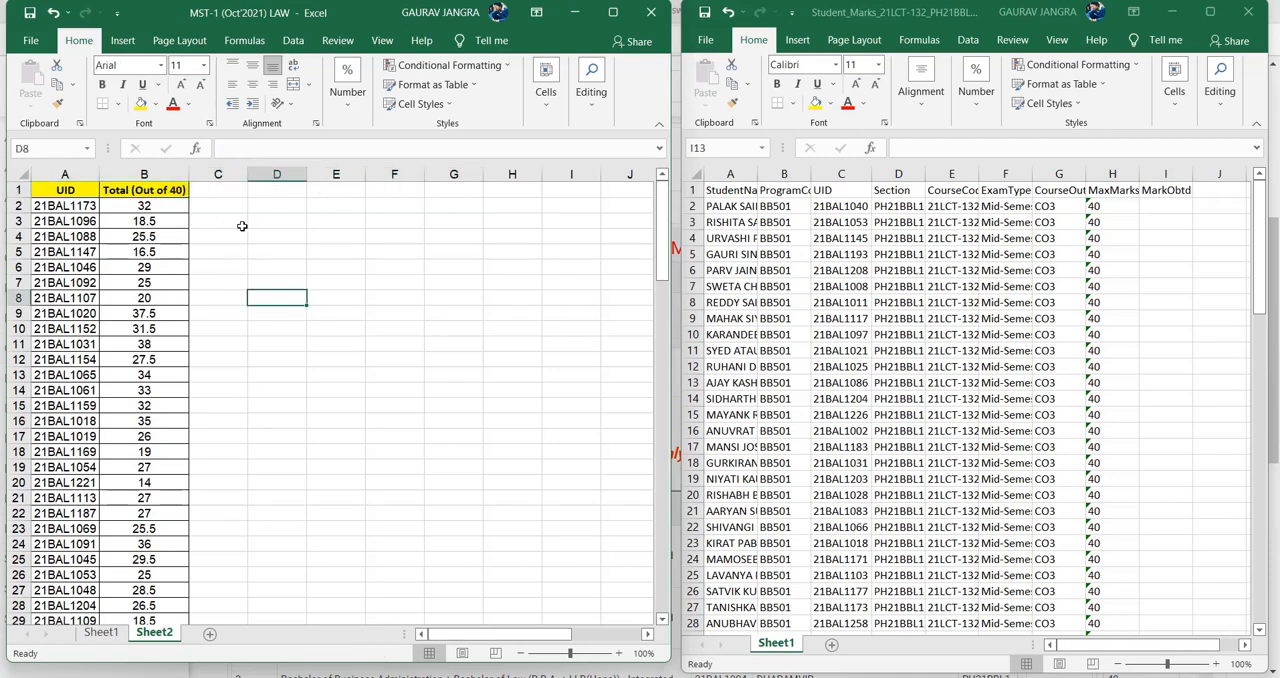
{"action": "left_click", "coordinate": [151, 203]}
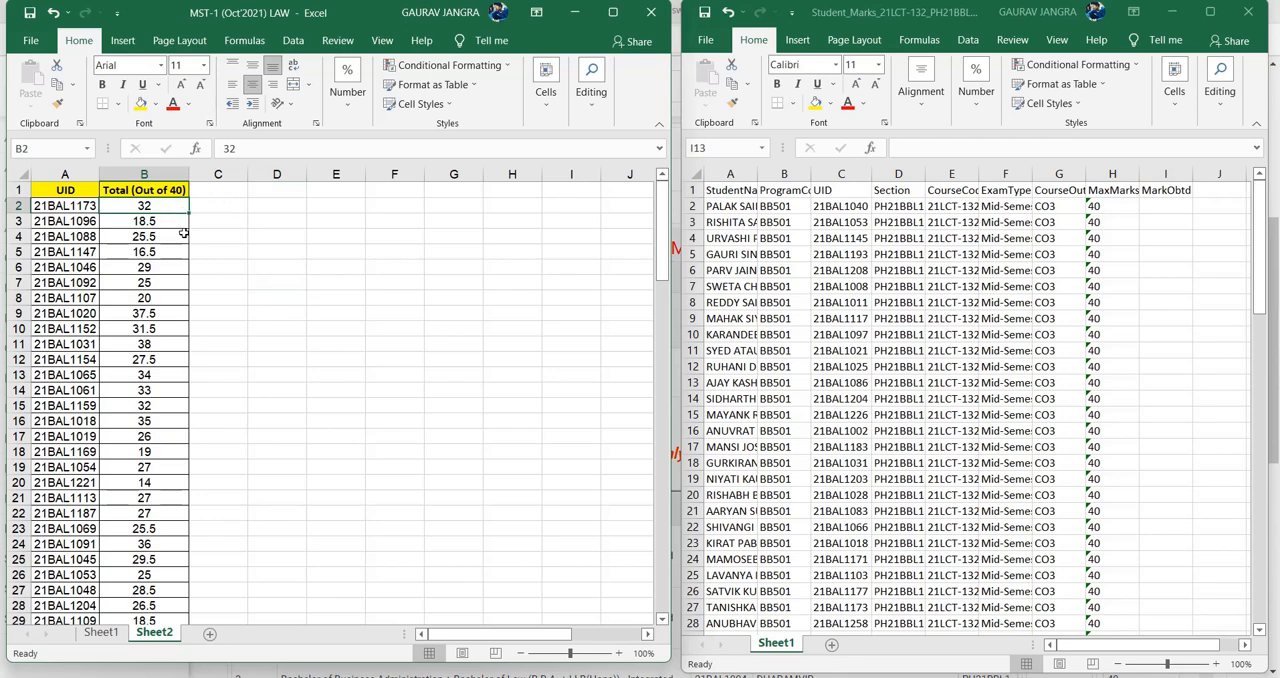
{"action": "left_click", "coordinate": [250, 248]}
- Start a VLOOKUP formula in cell I2 of the Student_Marks workbook, using the UID in C2 as the lookup value
{"action": "left_click", "coordinate": [1164, 204]}
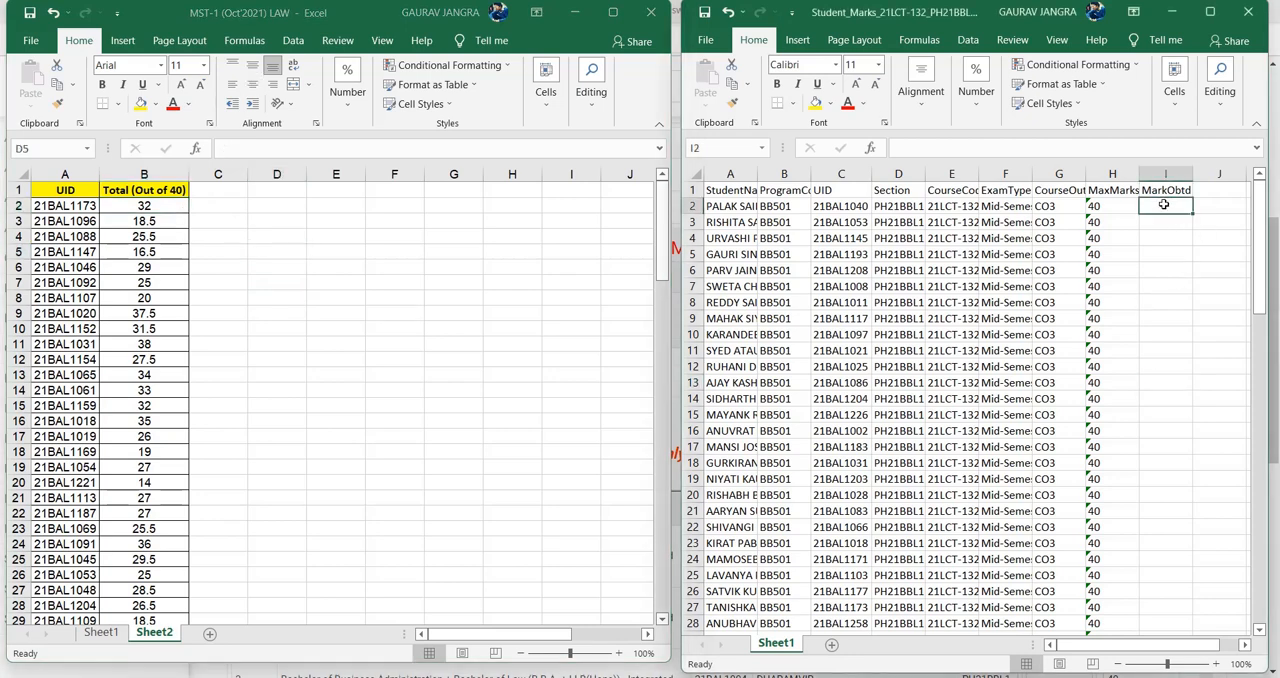
{"action": "double_click", "coordinate": [1164, 204]}
{"action": "type", "text": "=vlooku"}
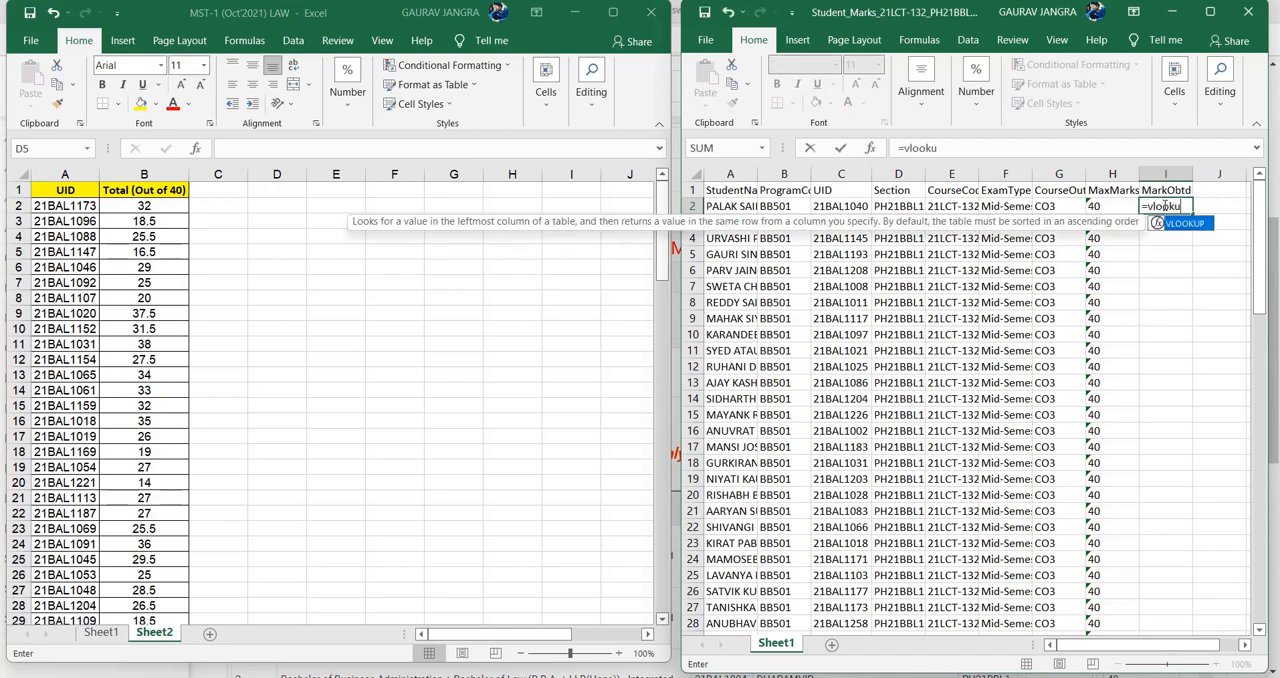
{"action": "type", "text": "p("}
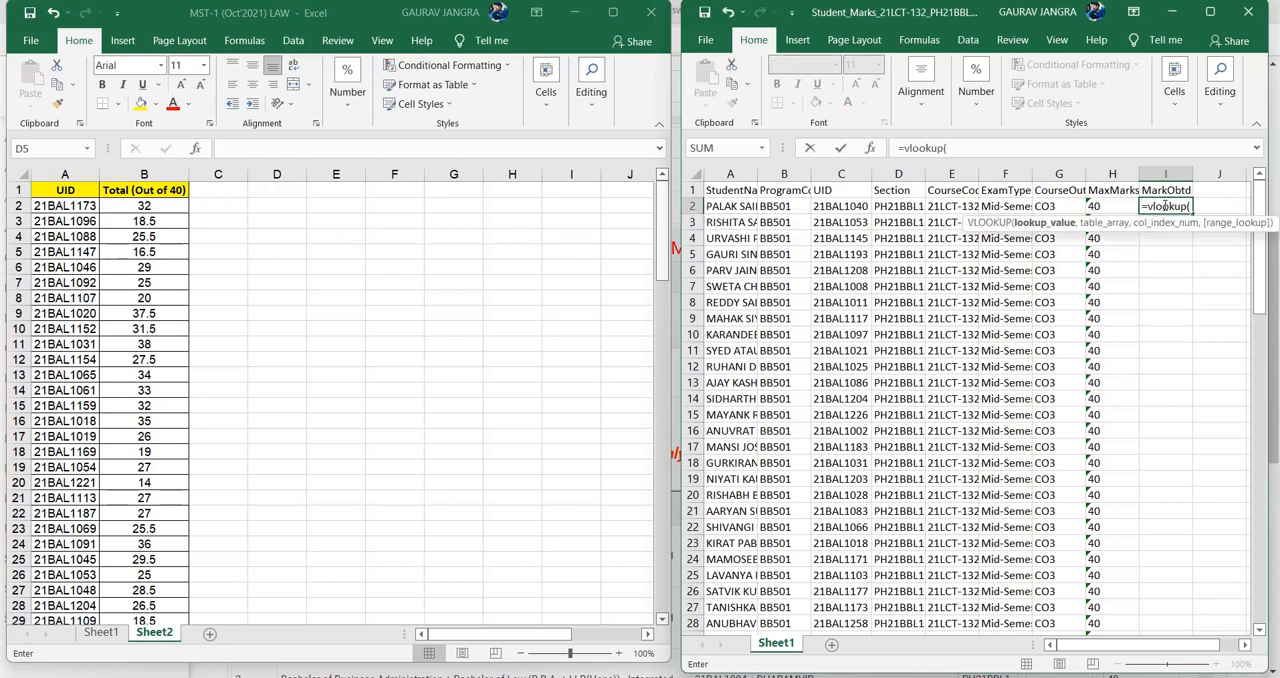
{"action": "left_click", "coordinate": [856, 206]}
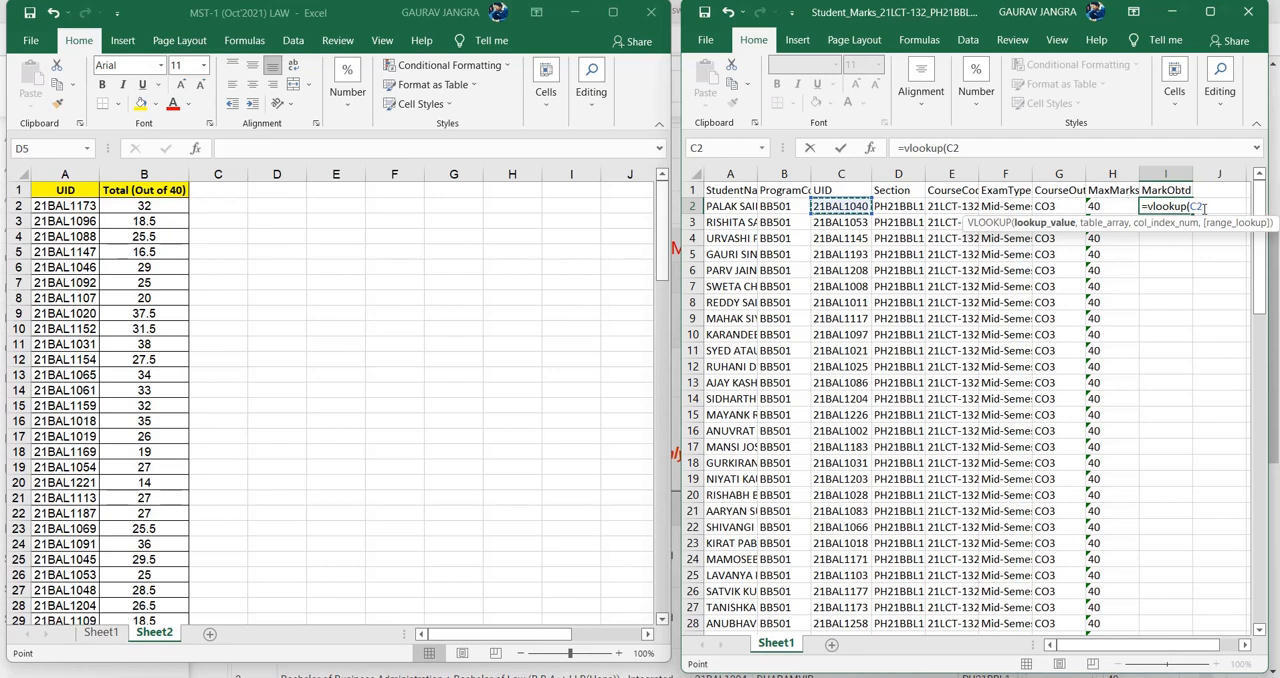
{"action": "type", "text": ","}
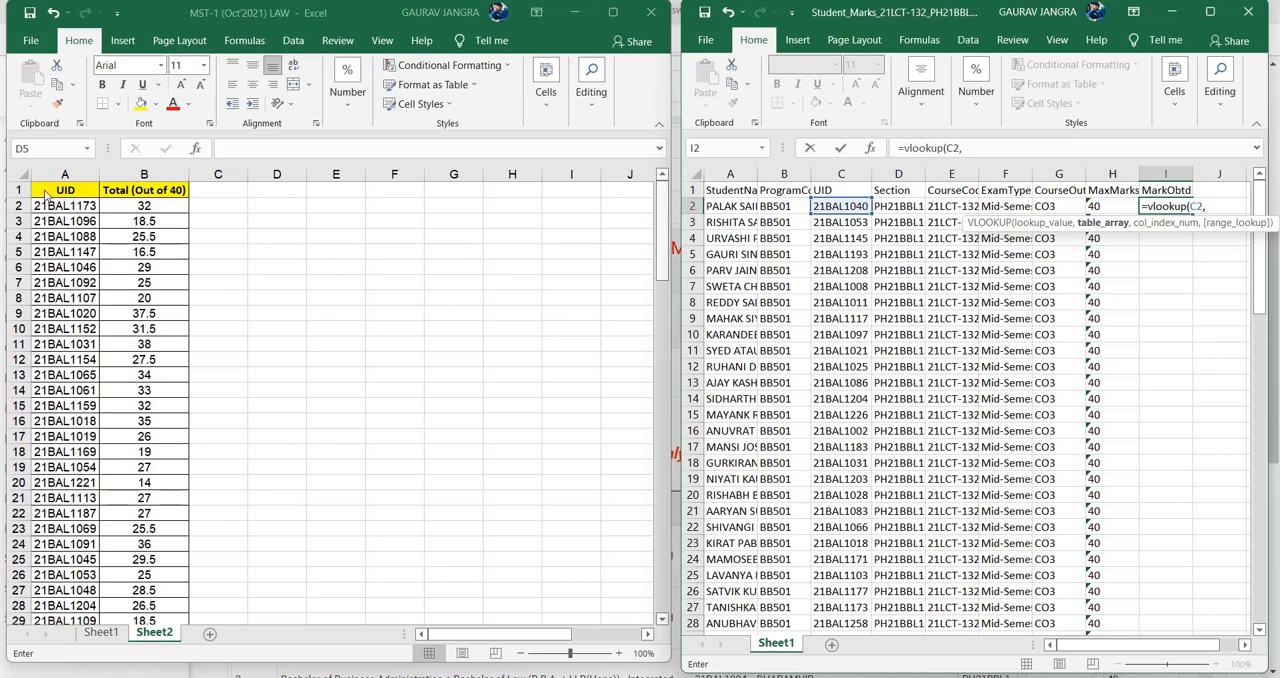
- Set the formula's table array to A$1:B$123 on Sheet2 of the MST-1 workbook, with only the rows locked
{"action": "left_click_drag", "start_coordinate": [45, 195], "coordinate": [136, 577]}
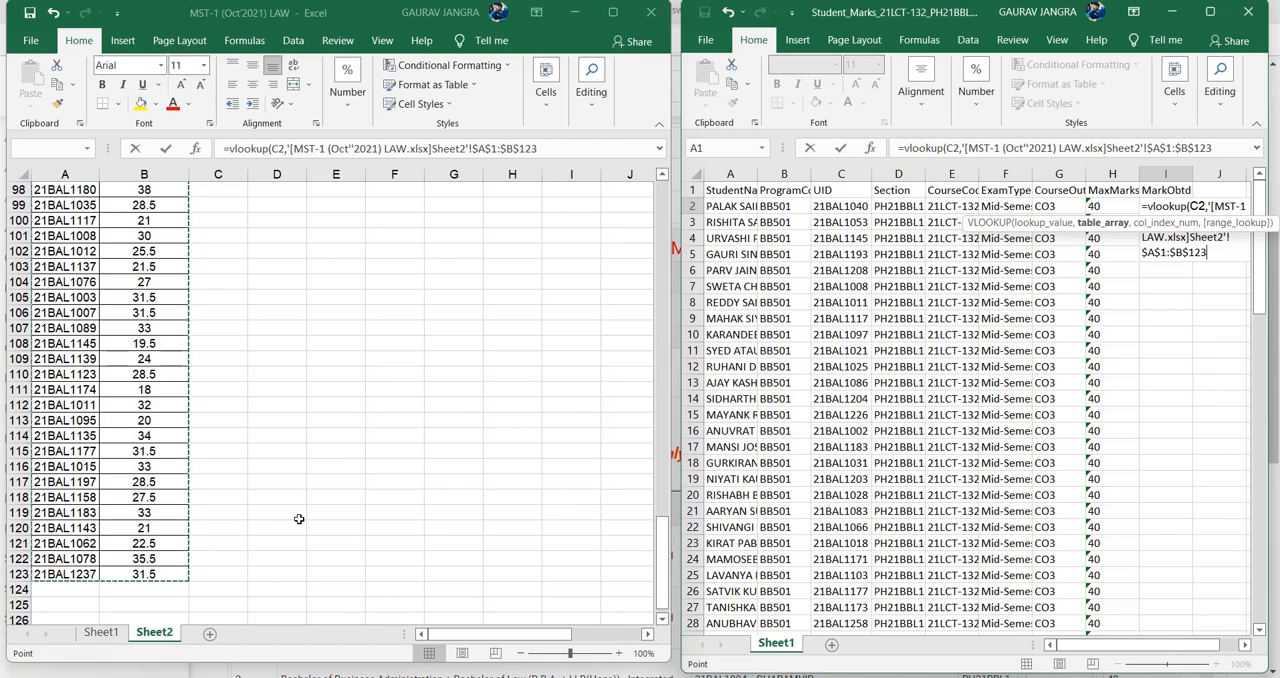
{"action": "key", "text": "F4"}
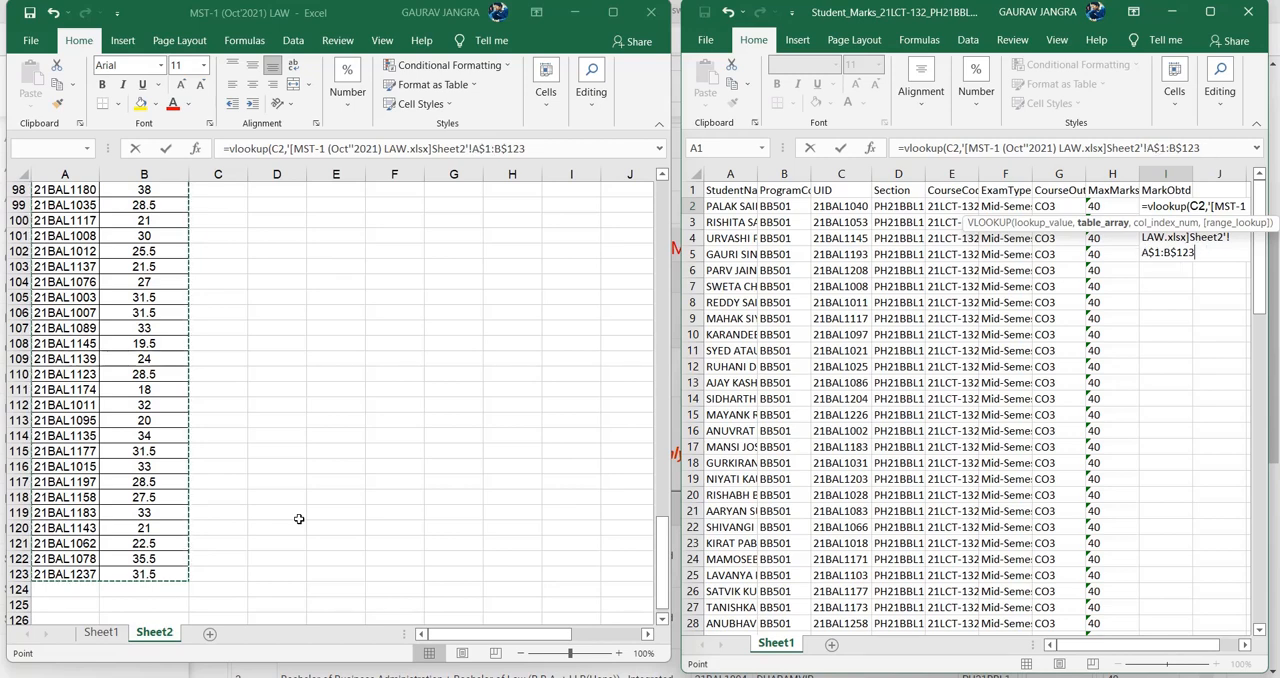
{"action": "scroll", "coordinate": [390, 483], "scroll_direction": "up", "scroll_amount": 20}
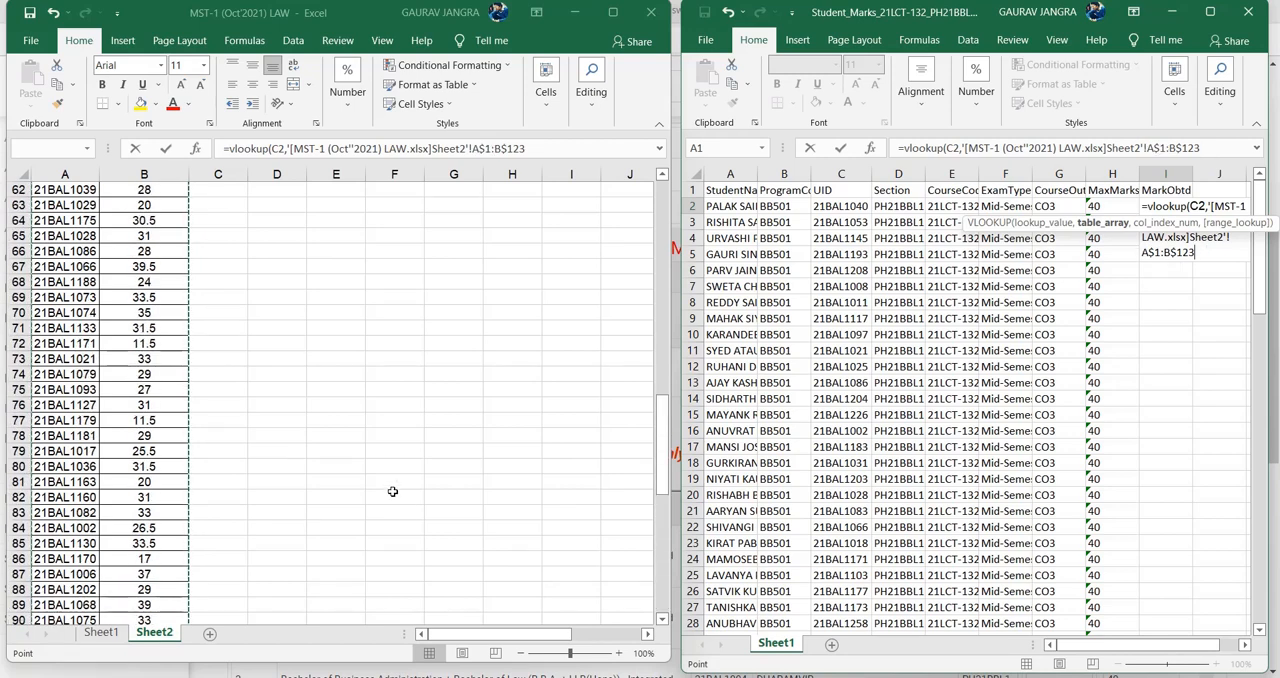
{"action": "scroll", "coordinate": [581, 190], "scroll_direction": "up", "scroll_amount": 3}
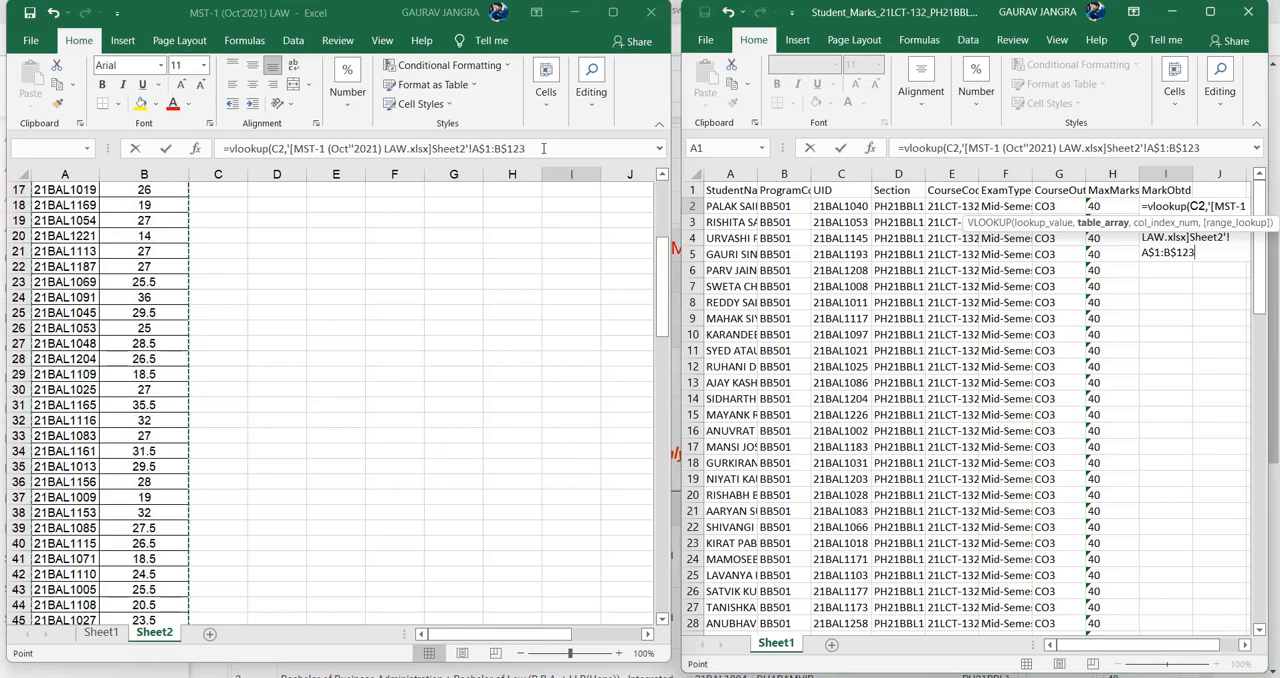
{"action": "left_click", "coordinate": [544, 148]}
{"action": "type", "text": ","}
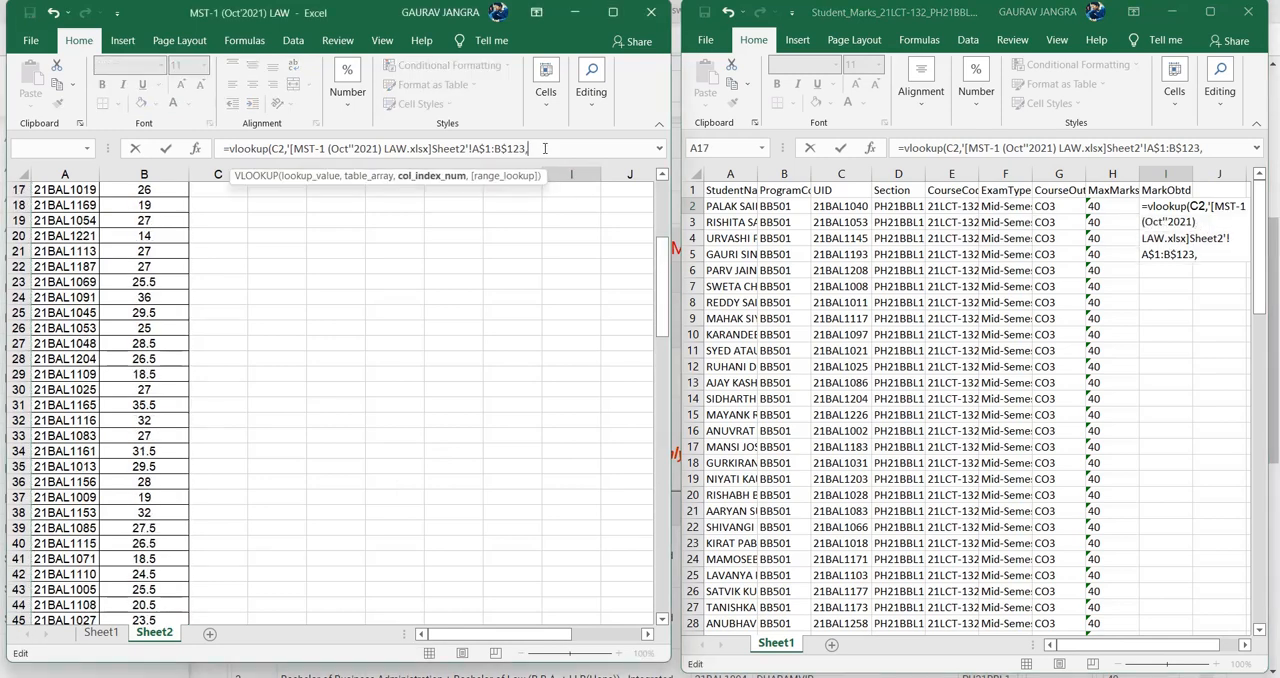
- Complete the VLOOKUP with column index 2 and FALSE for an exact match, and enter it
{"action": "left_click", "coordinate": [1205, 252]}
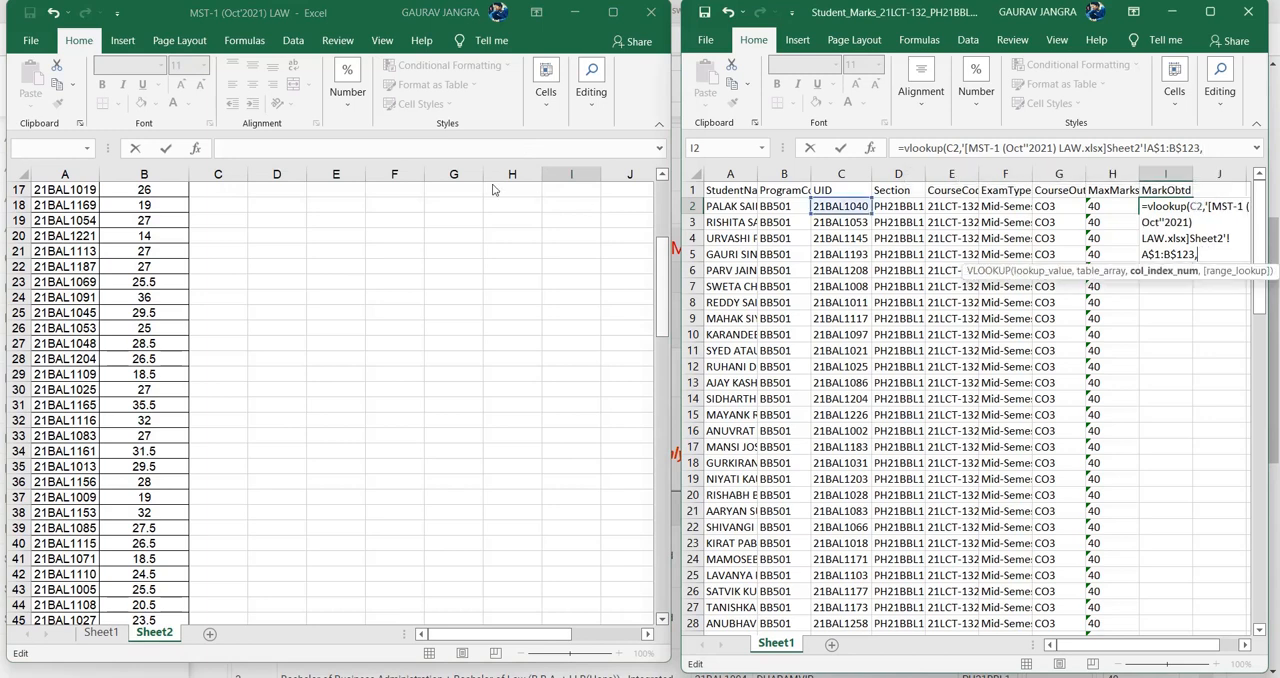
{"action": "left_click", "coordinate": [387, 152]}
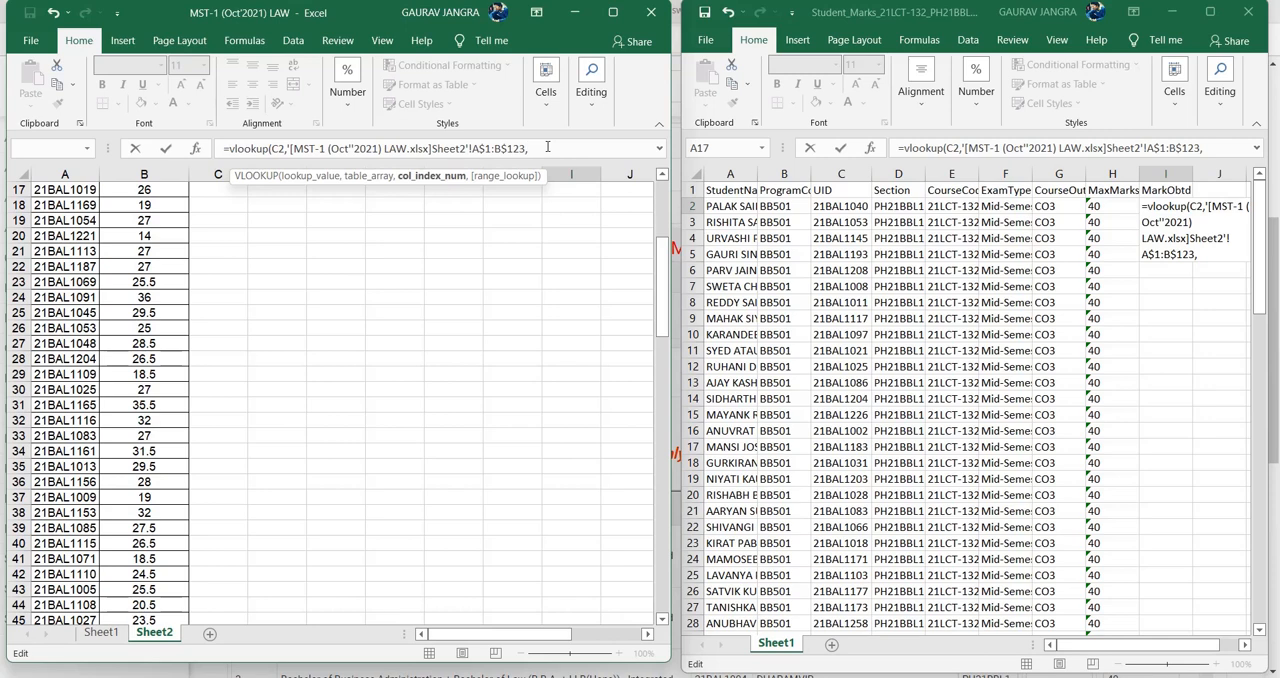
{"action": "scroll", "coordinate": [150, 232], "scroll_direction": "up", "scroll_amount": 5}
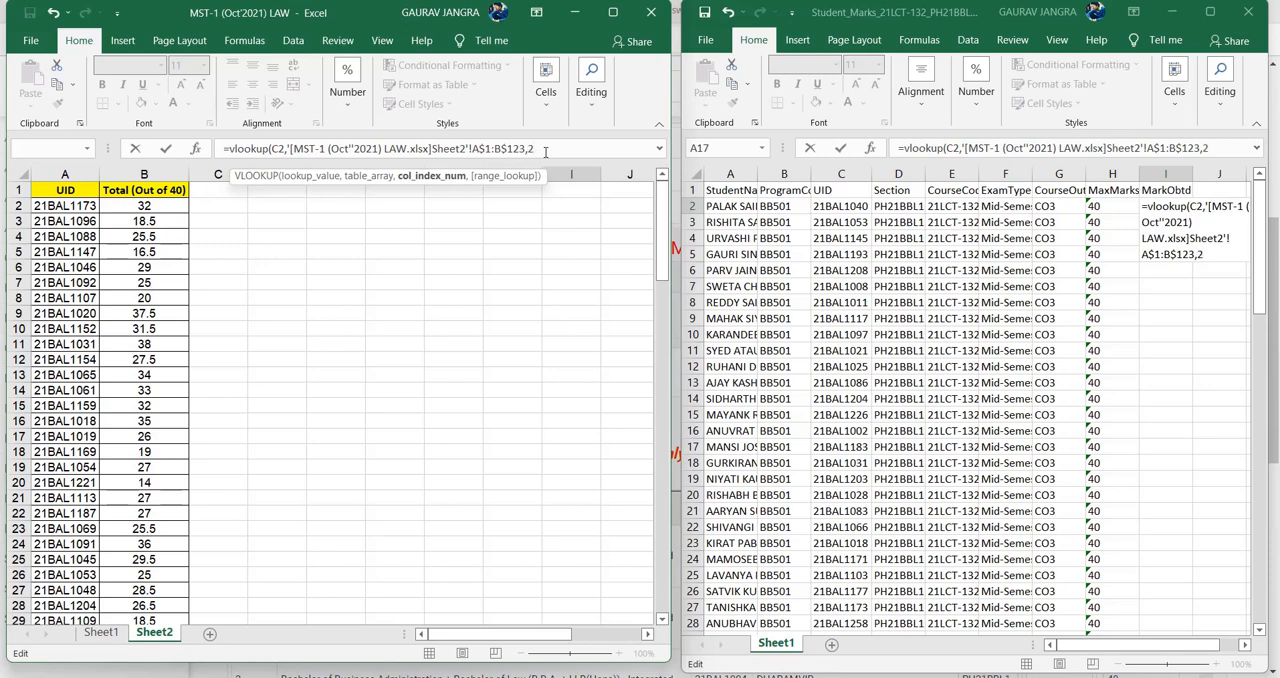
{"action": "type", "text": ",fa"}
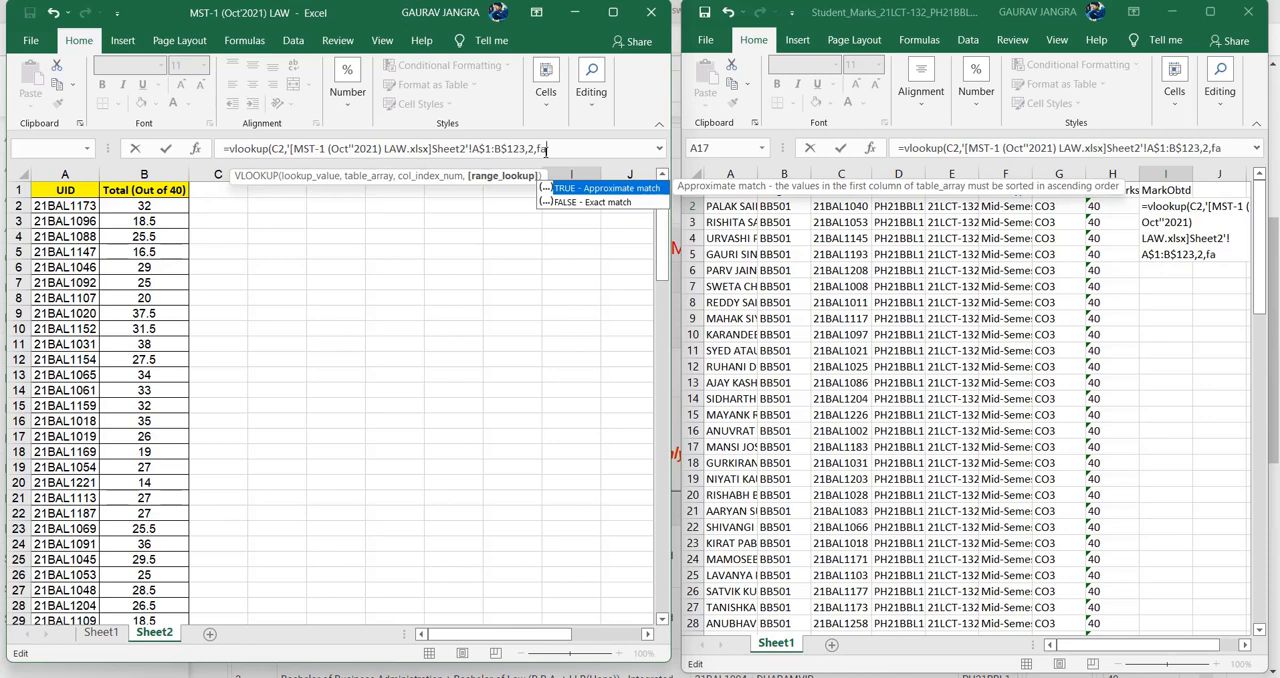
{"action": "type", "text": "lse"}
{"action": "key", "text": "Return"}
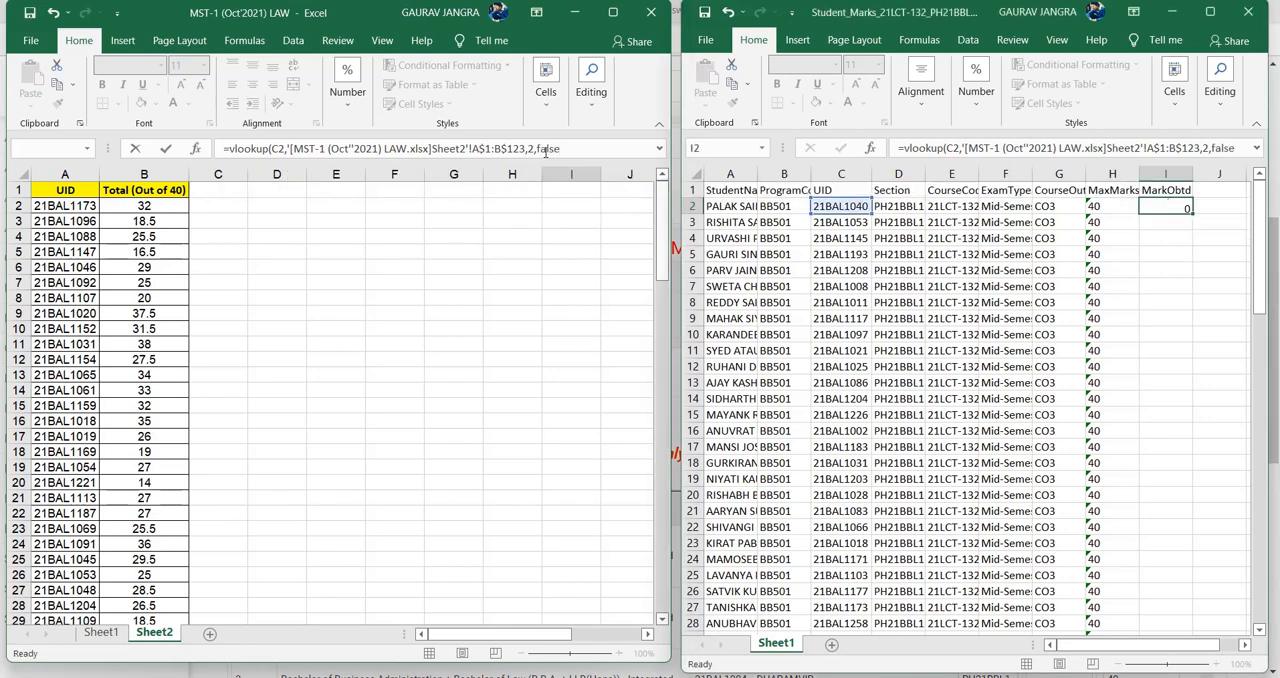
- Fill the VLOOKUP formula from I2 down the MarkObtd column through the last student row
{"action": "left_click", "coordinate": [1176, 206]}
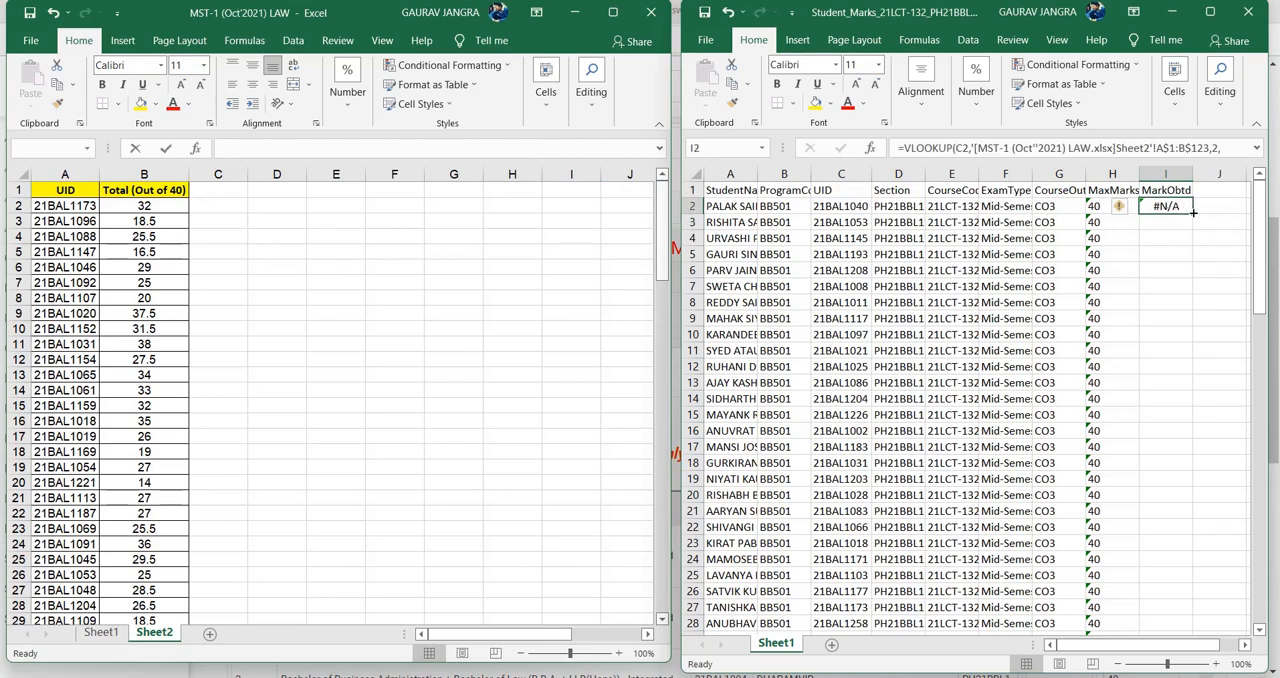
{"action": "left_click_drag", "start_coordinate": [1192, 212], "coordinate": [1190, 675]}
{"action": "left_click_drag", "start_coordinate": [1186, 598], "coordinate": [1183, 608]}
{"action": "scroll", "coordinate": [1185, 545], "scroll_direction": "up", "scroll_amount": 20}
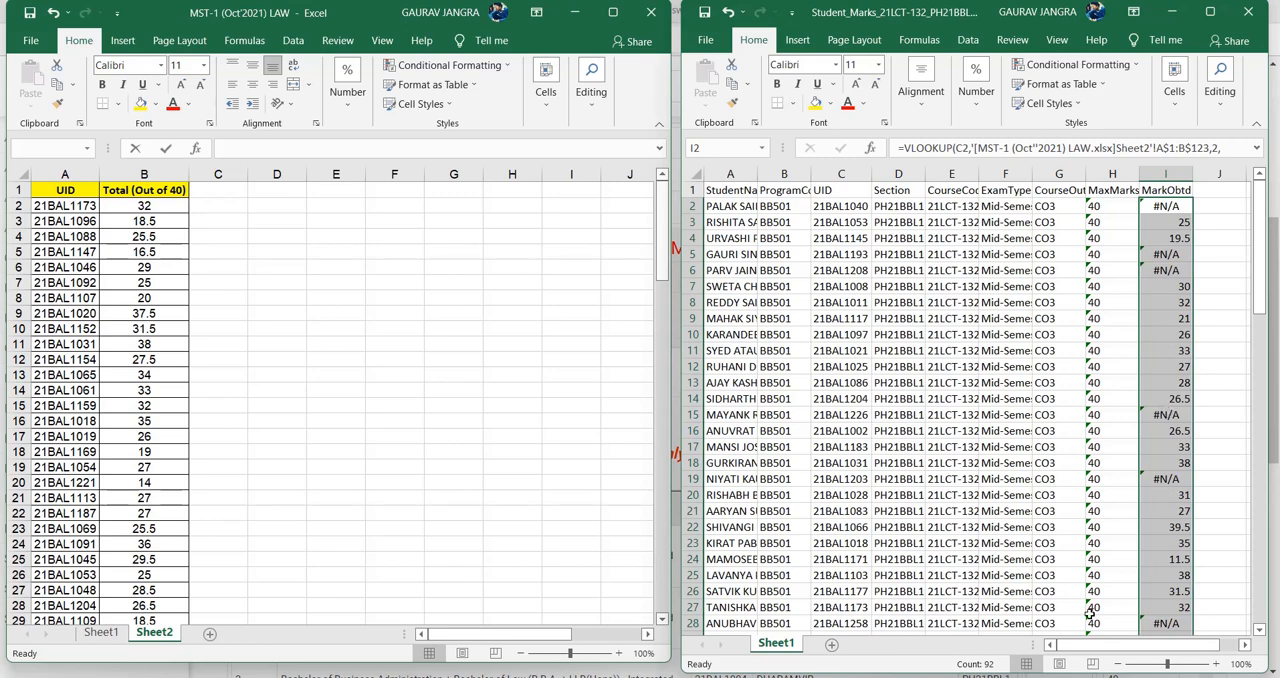
{"action": "left_click_drag", "start_coordinate": [1105, 650], "coordinate": [1145, 655]}
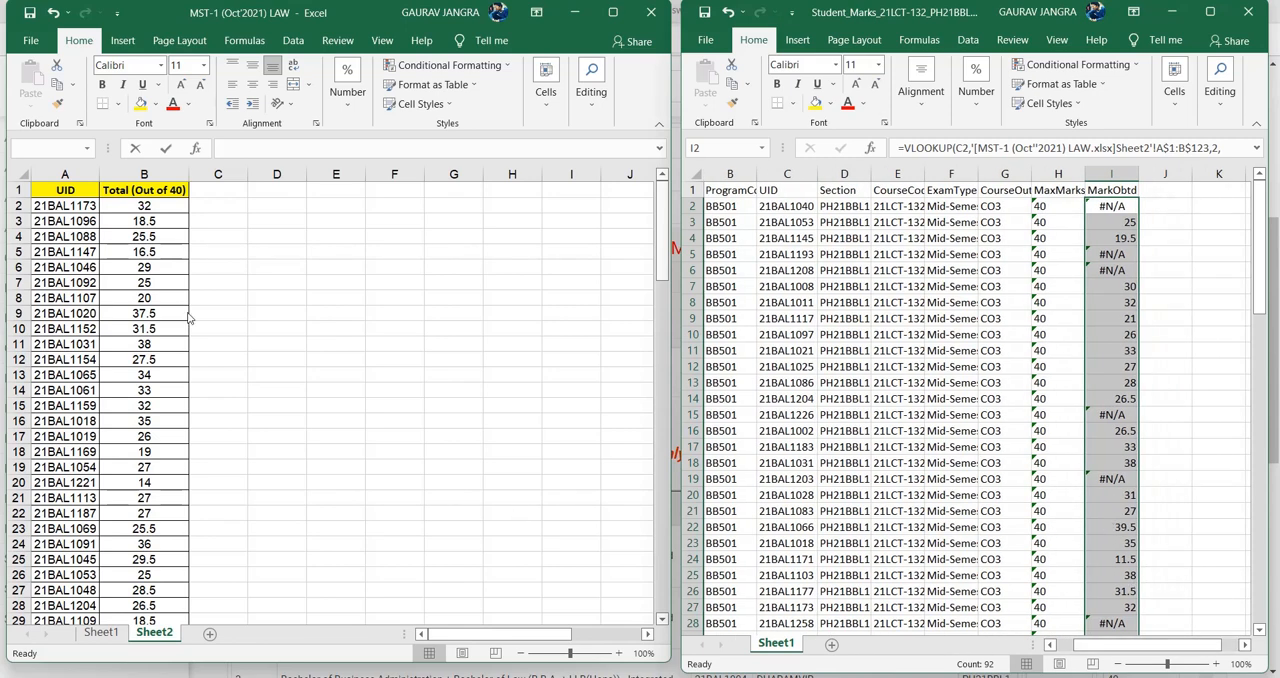
- Examine the filled MarkObtd results against their UIDs, including row 5, and the Total (Out of 40) header in the MST-1 workbook
{"action": "left_click", "coordinate": [1169, 203]}
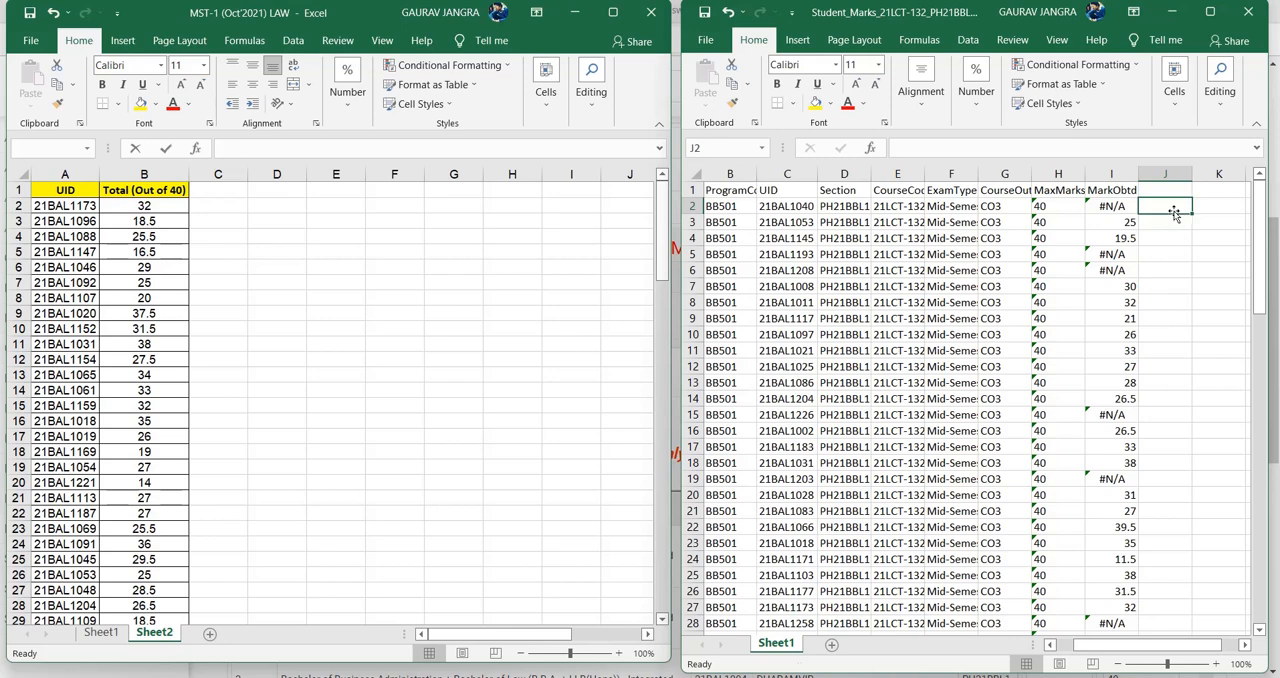
{"action": "left_click_drag", "start_coordinate": [1174, 213], "coordinate": [1204, 236]}
{"action": "scroll", "coordinate": [1170, 327], "scroll_direction": "up", "scroll_amount": 1}
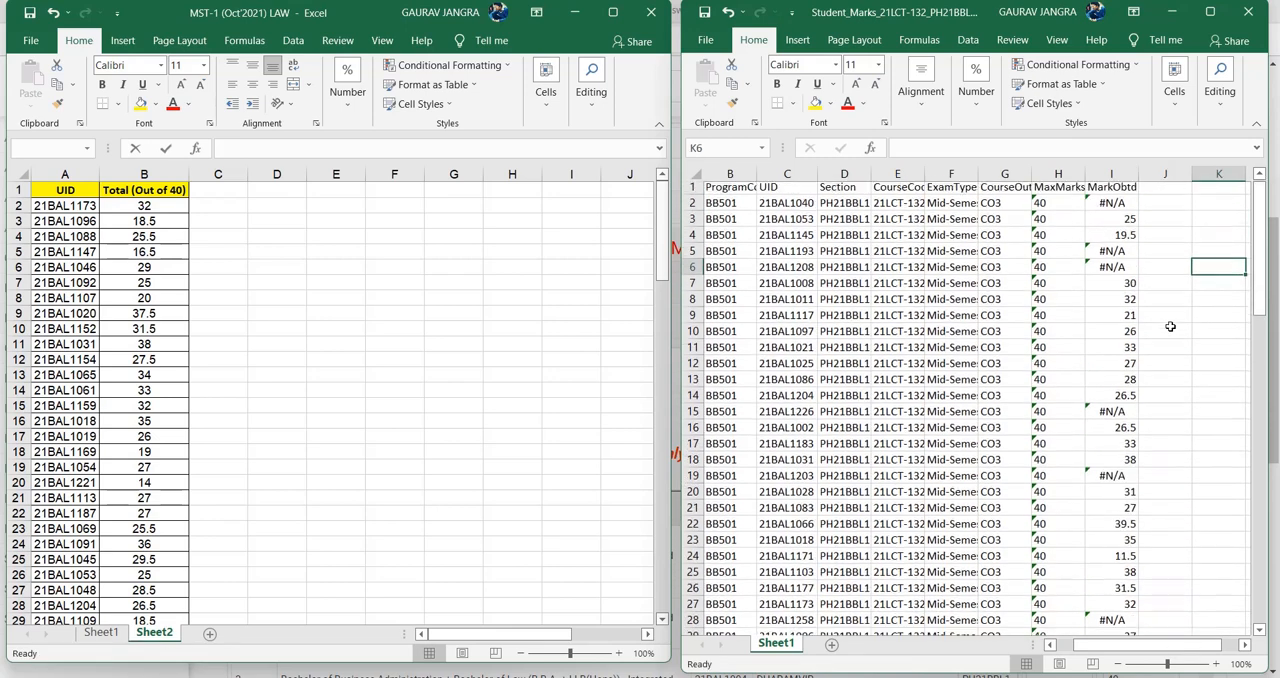
{"action": "left_click", "coordinate": [1150, 252]}
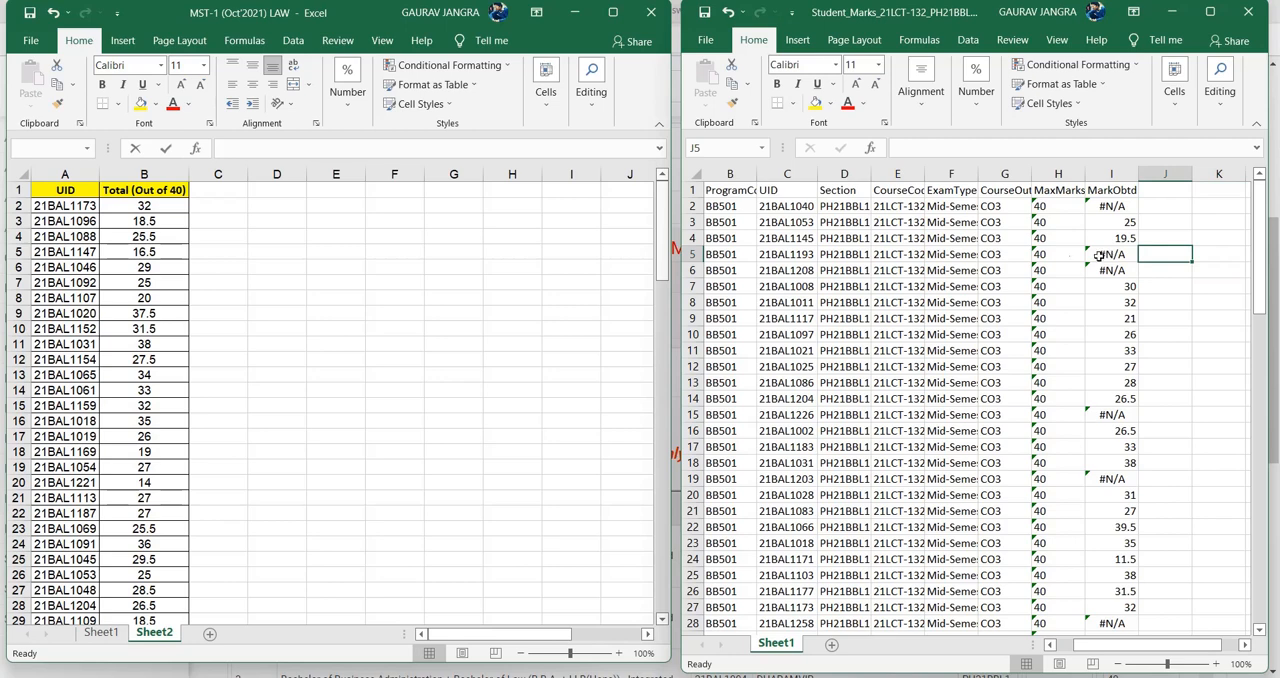
{"action": "left_click", "coordinate": [776, 254]}
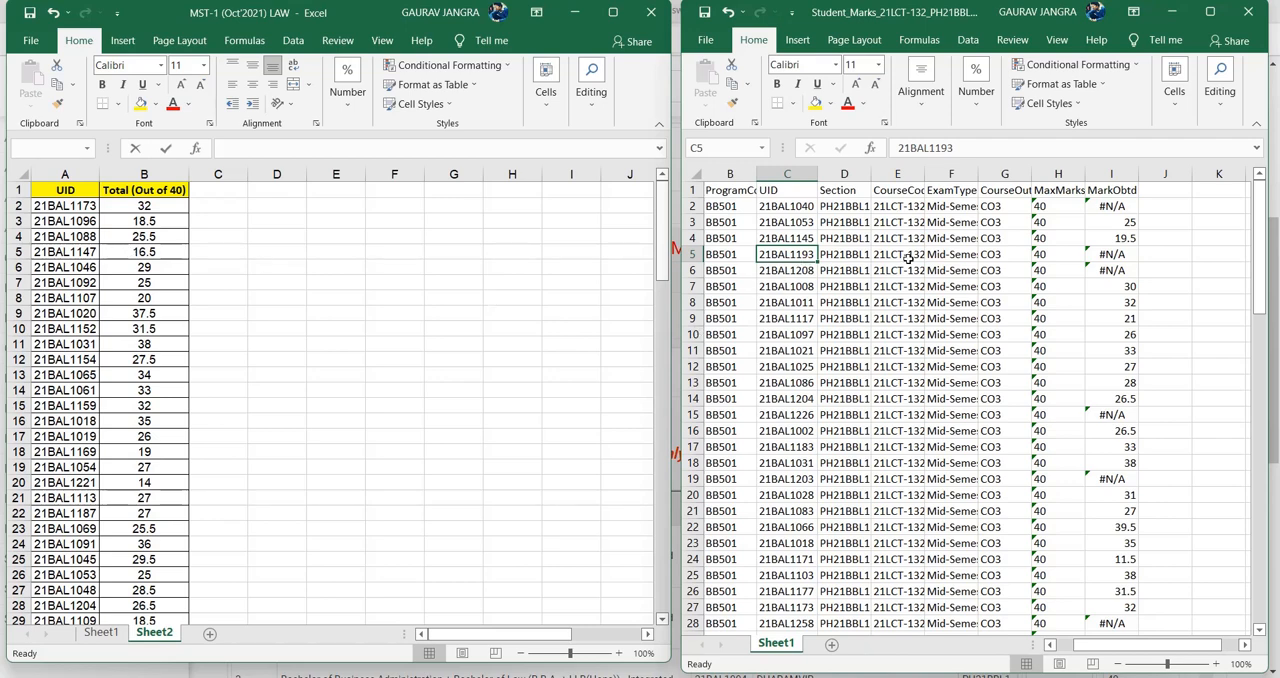
{"action": "left_click", "coordinate": [1170, 255]}
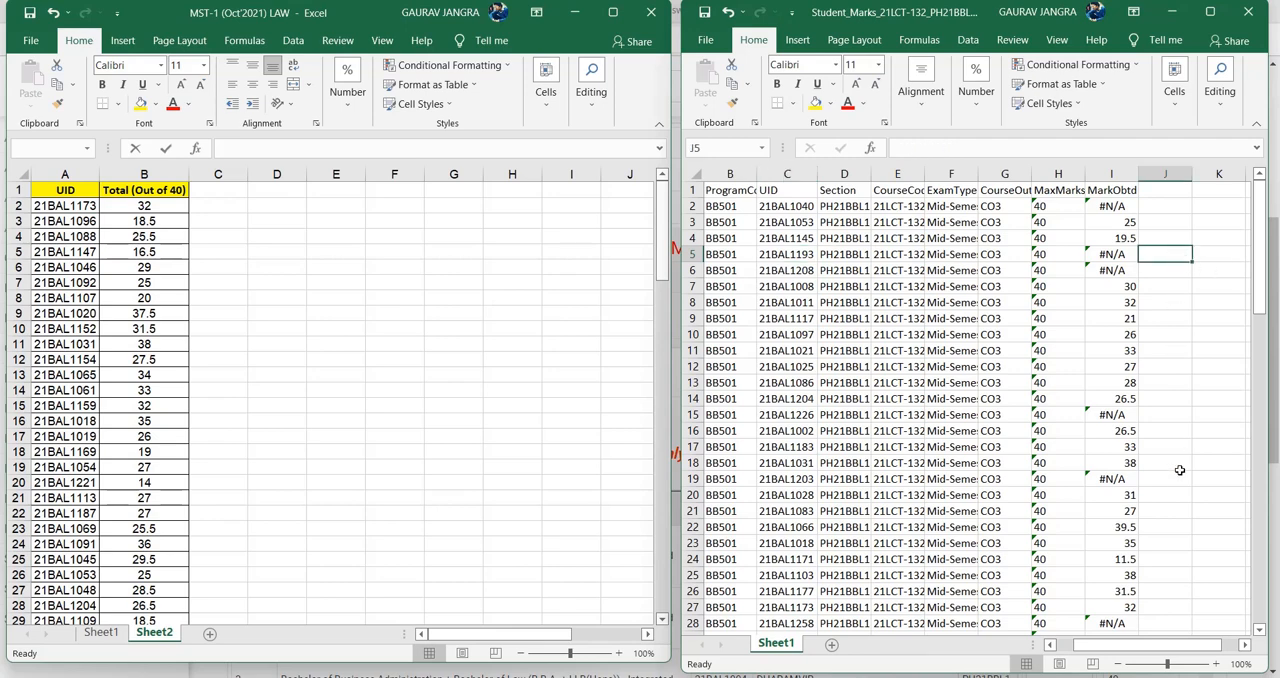
{"action": "left_click_drag", "start_coordinate": [1170, 208], "coordinate": [1170, 384]}
{"action": "scroll", "coordinate": [1165, 395], "scroll_direction": "up", "scroll_amount": 12}
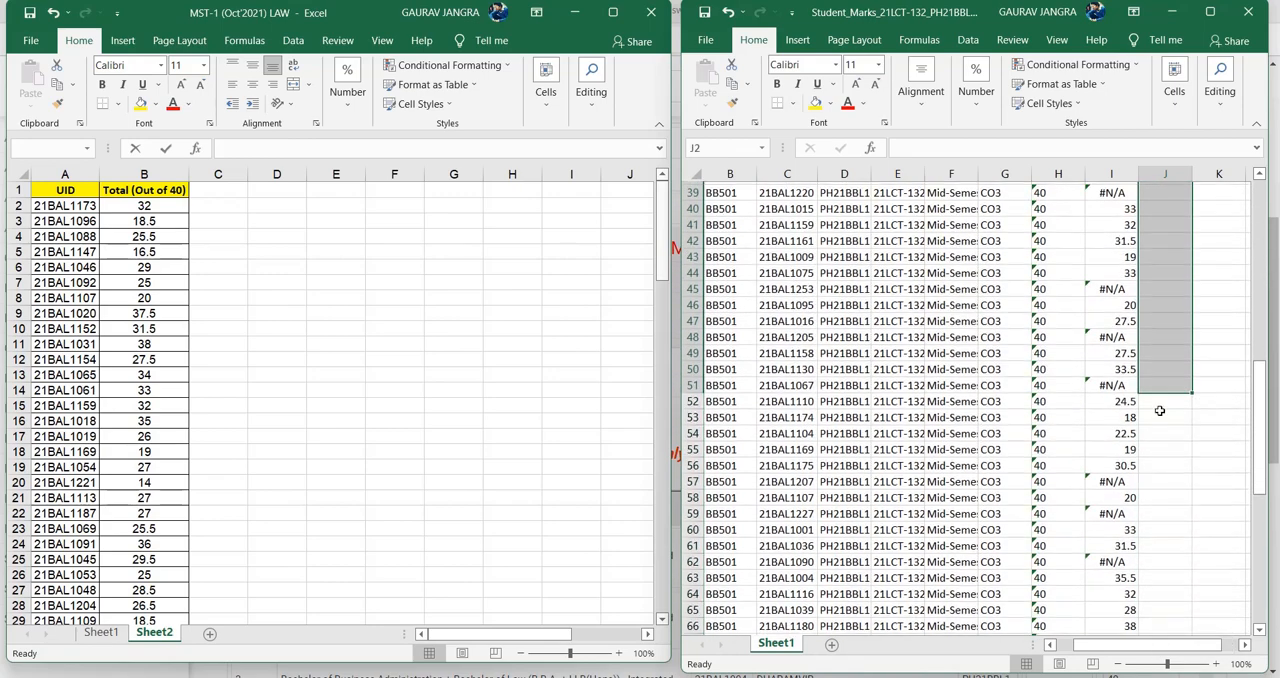
{"action": "scroll", "coordinate": [1171, 382], "scroll_direction": "up", "scroll_amount": 1}
{"action": "left_click", "coordinate": [1168, 254]}
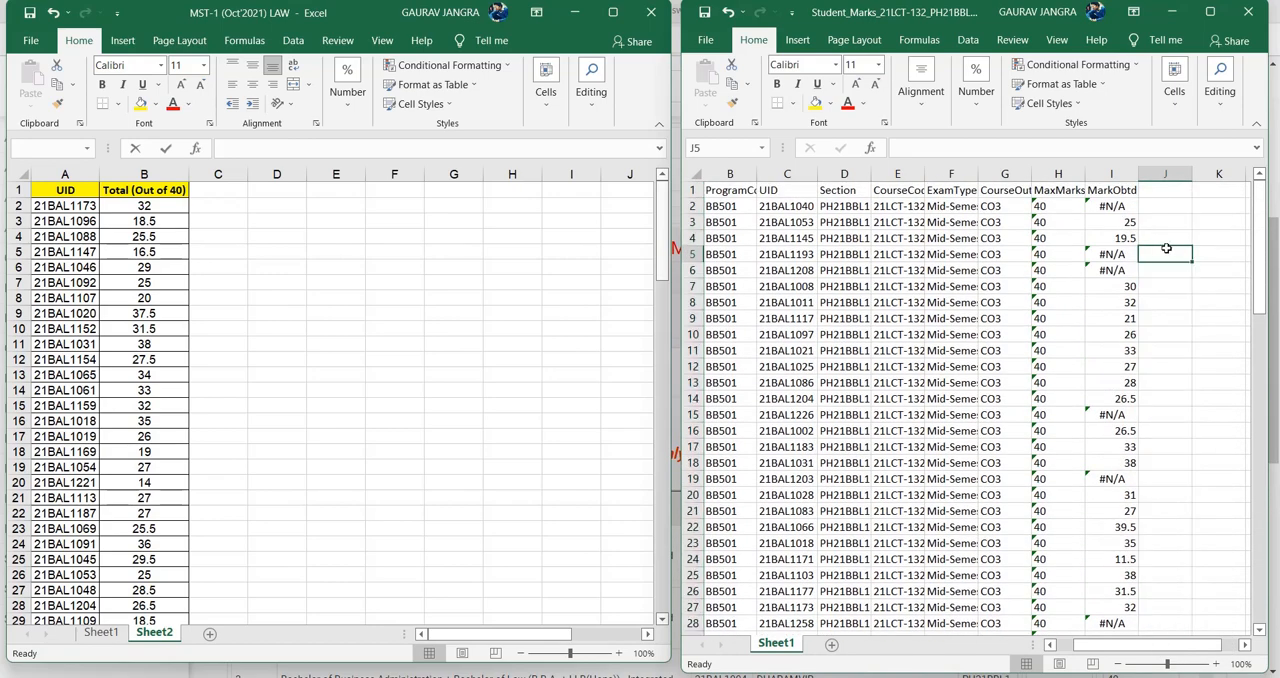
{"action": "double_click", "coordinate": [1167, 253]}
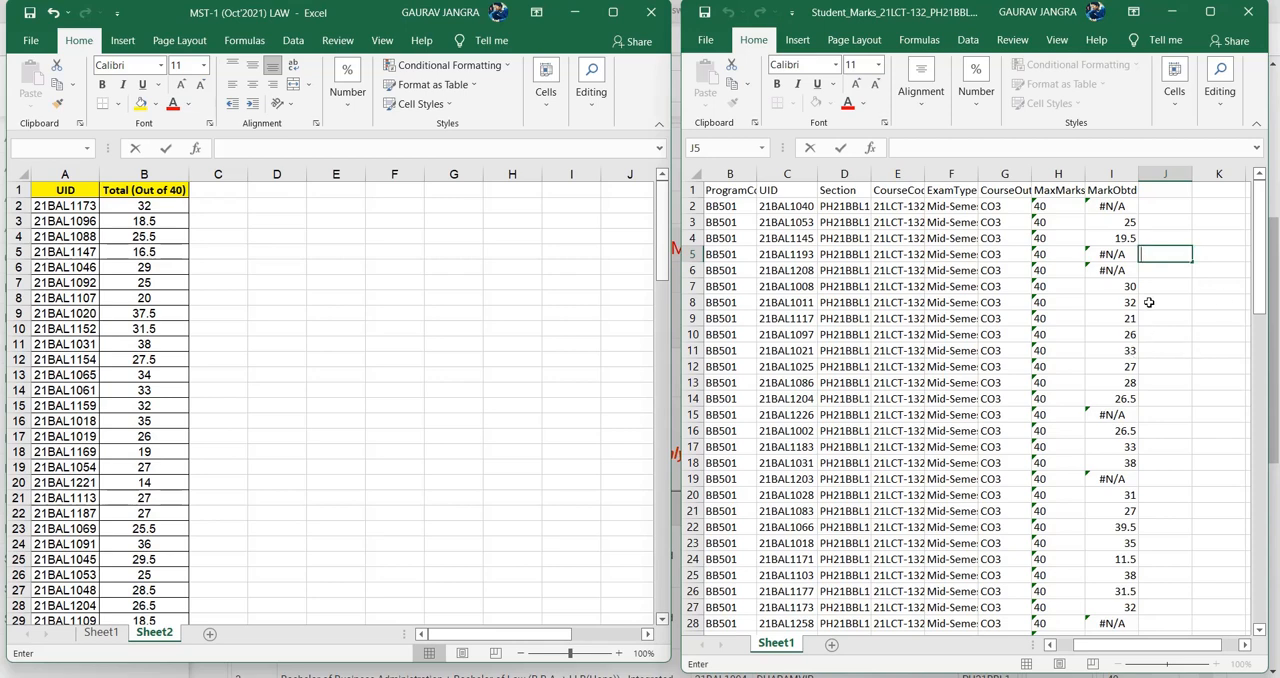
{"action": "scroll", "coordinate": [1130, 370], "scroll_direction": "down", "scroll_amount": 20}
{"action": "scroll", "coordinate": [1107, 421], "scroll_direction": "up", "scroll_amount": 20}
{"action": "left_click", "coordinate": [139, 199]}
{"action": "left_click", "coordinate": [145, 189]}
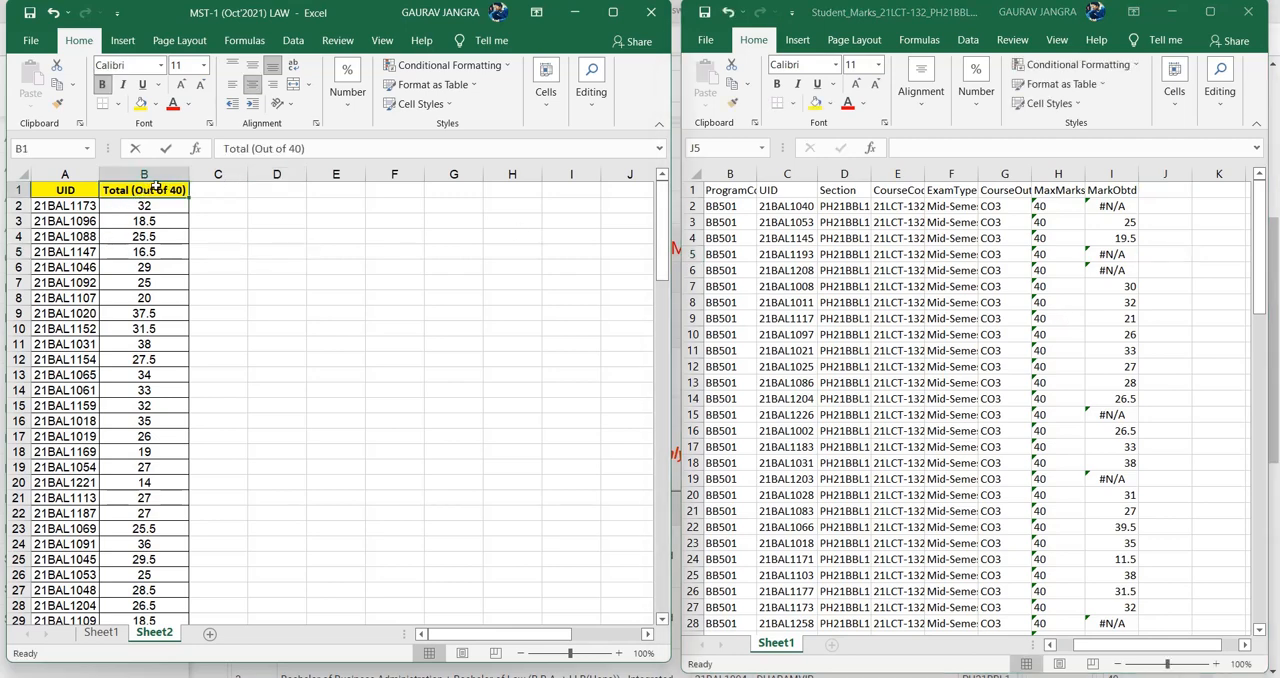